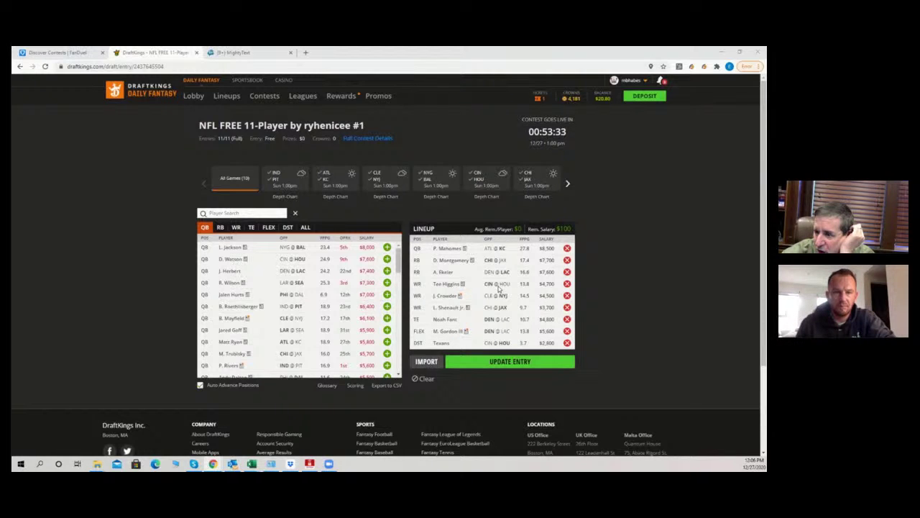
Try replacing wide receiver Tee Higgins with Tyreek Hill in the lineup.
click(567, 284)
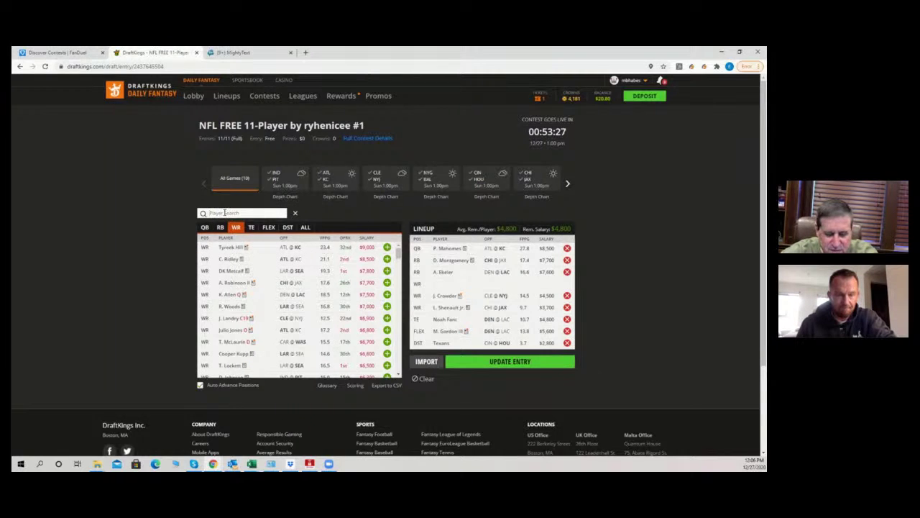
click(305, 227)
click(388, 247)
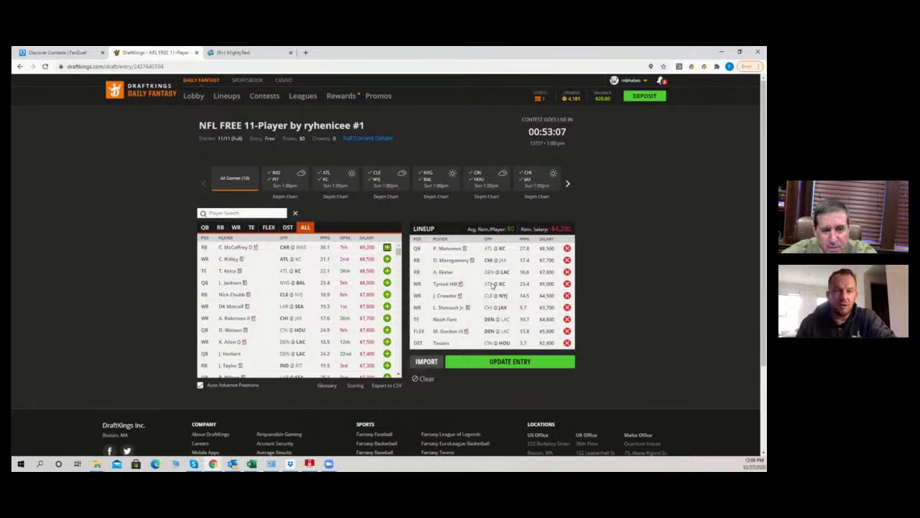
Remove Tyreek Hill from the lineup, search the player pool for "hig" and add Tee Higgins back as wide receiver.
click(567, 284)
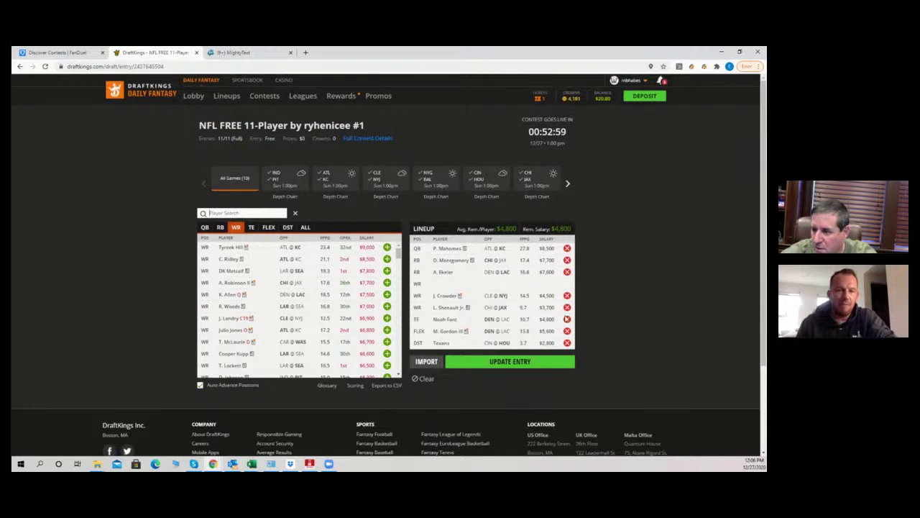
click(224, 213)
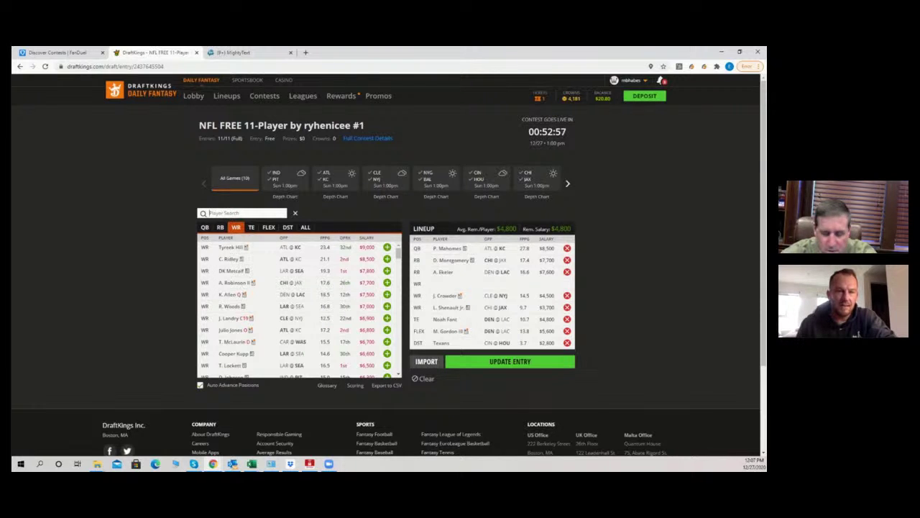
text(hig)
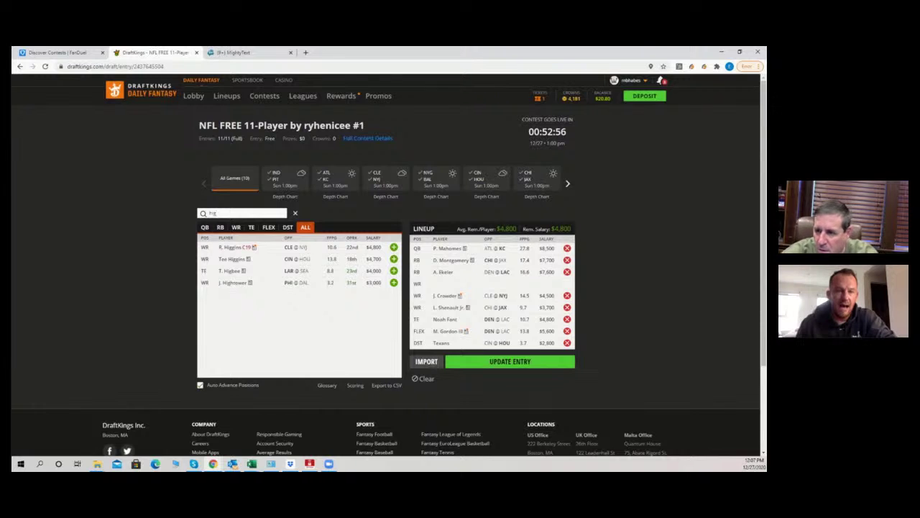
click(393, 259)
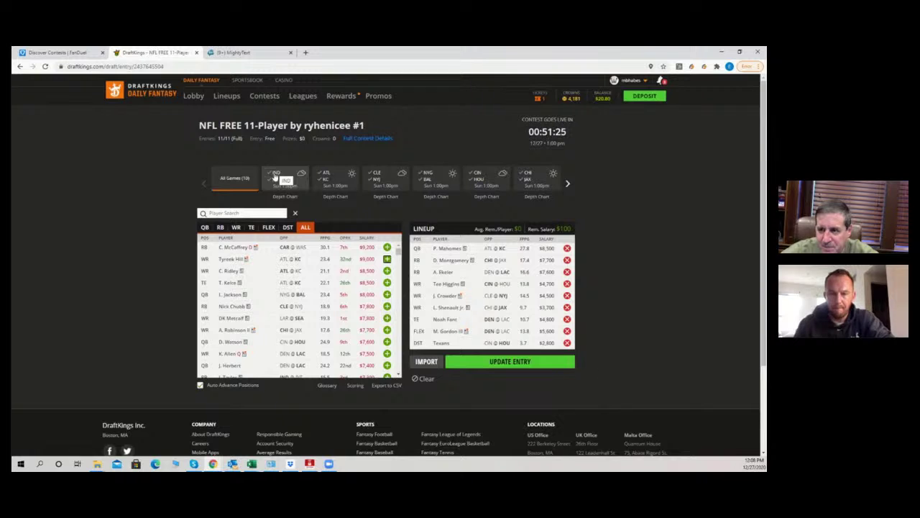
Review the player pools for the IND @ PIT and ATL @ KC games, including the ATL @ KC running backs.
click(276, 178)
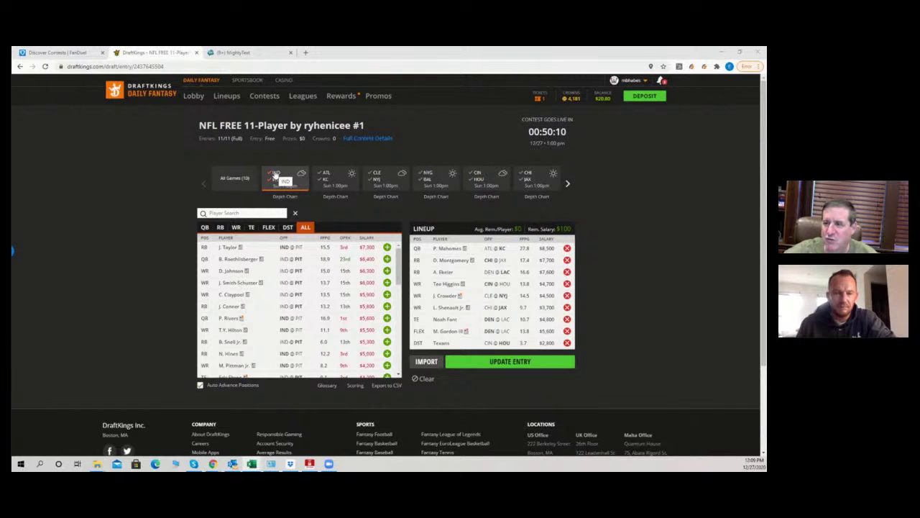
click(277, 183)
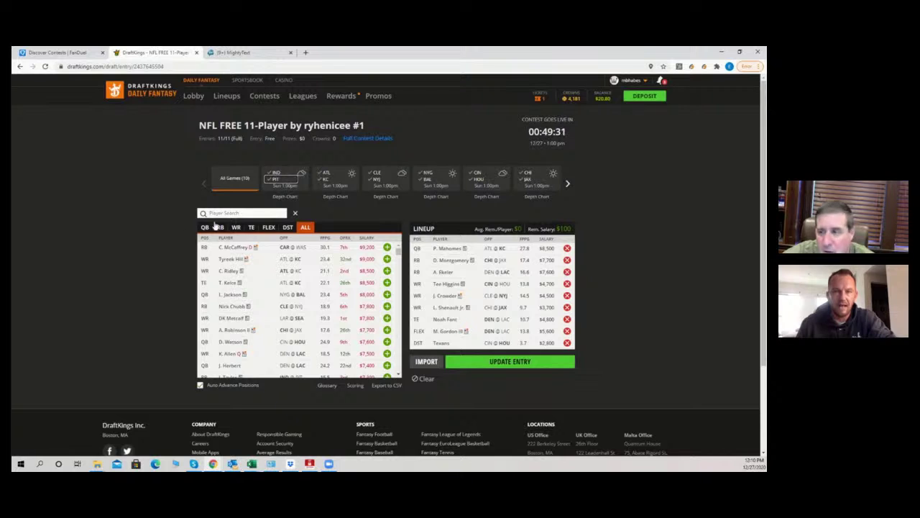
click(326, 176)
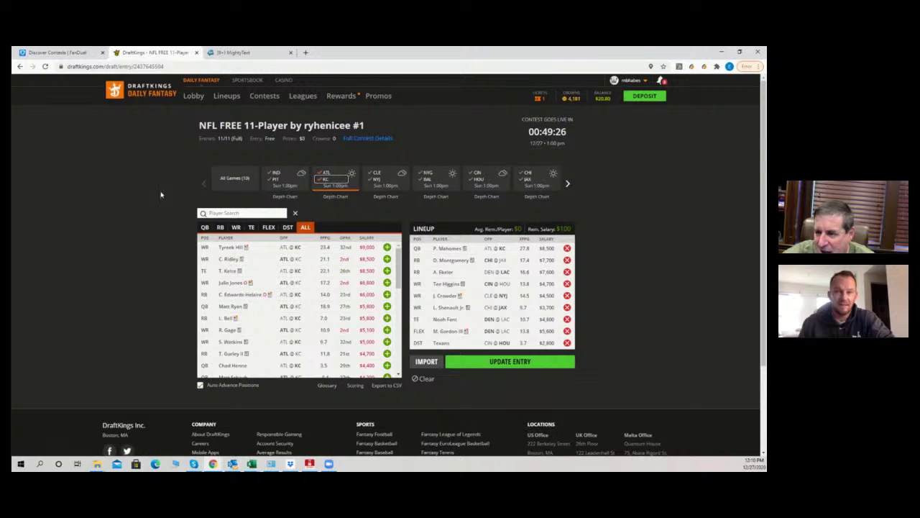
click(220, 227)
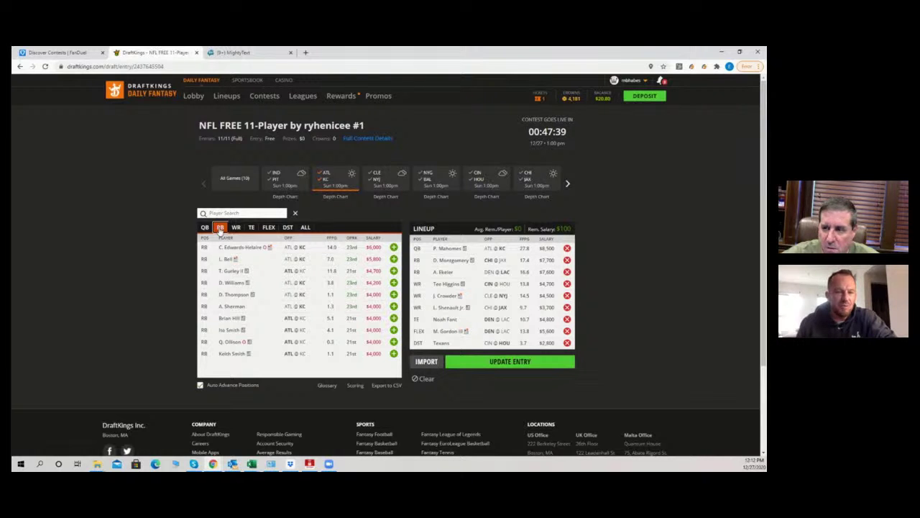
click(327, 180)
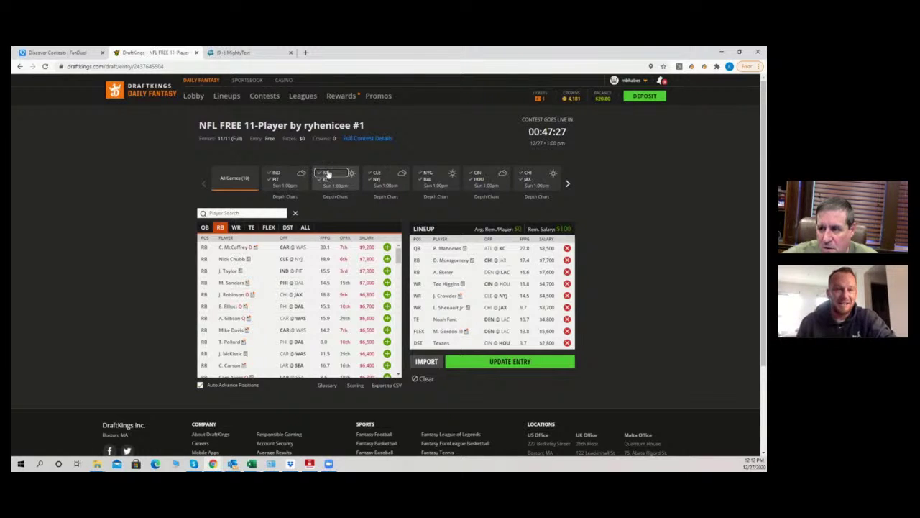
click(327, 175)
click(327, 174)
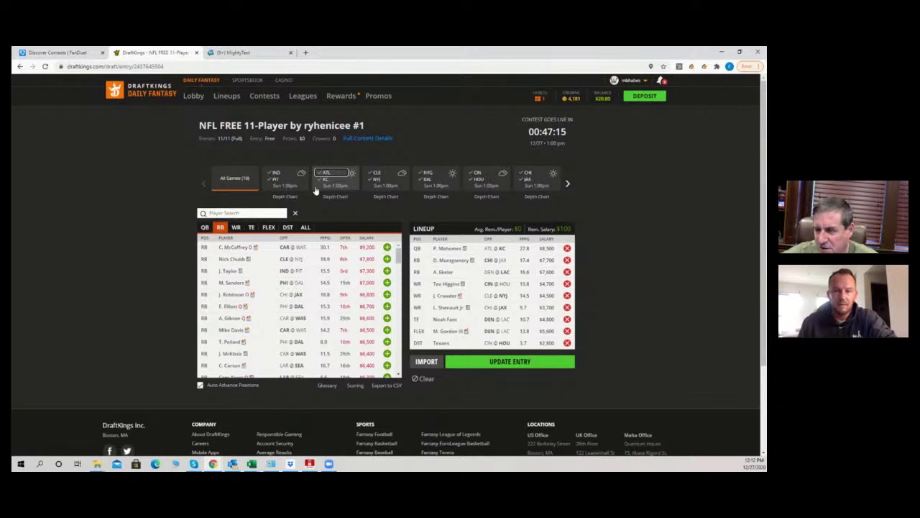
Filter the player pool to the CLE @ NYJ game and replace tight end Noah Fant with A. Hooper.
click(374, 177)
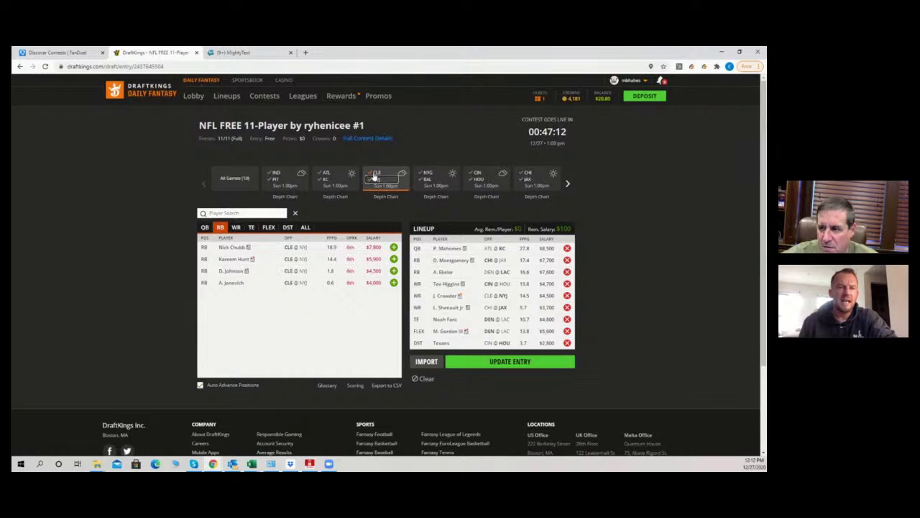
click(375, 177)
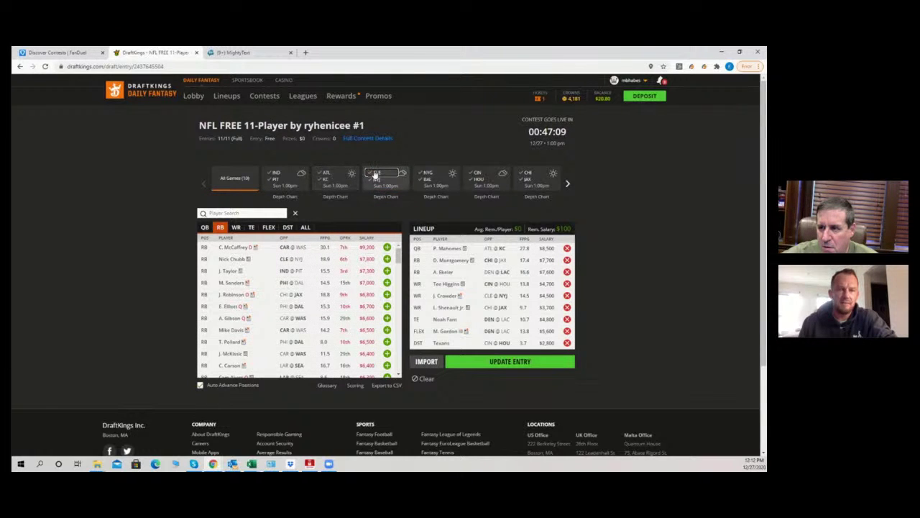
click(375, 175)
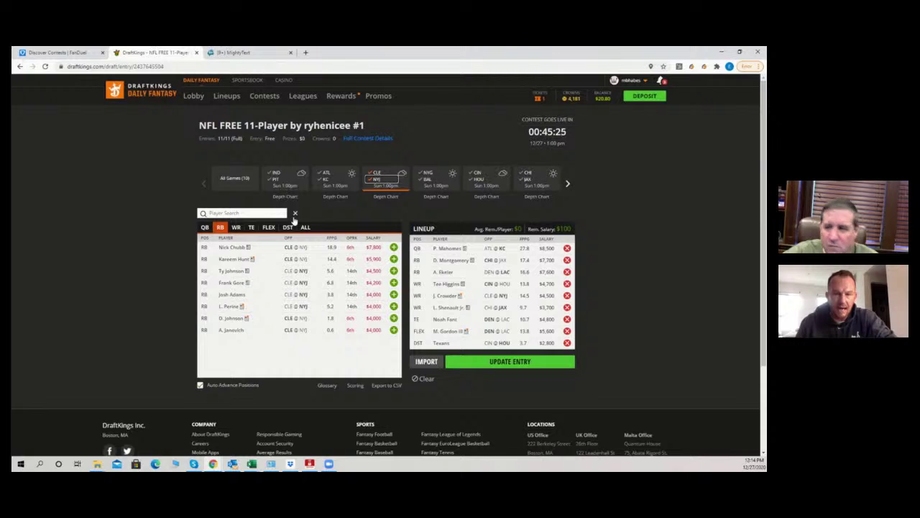
click(567, 320)
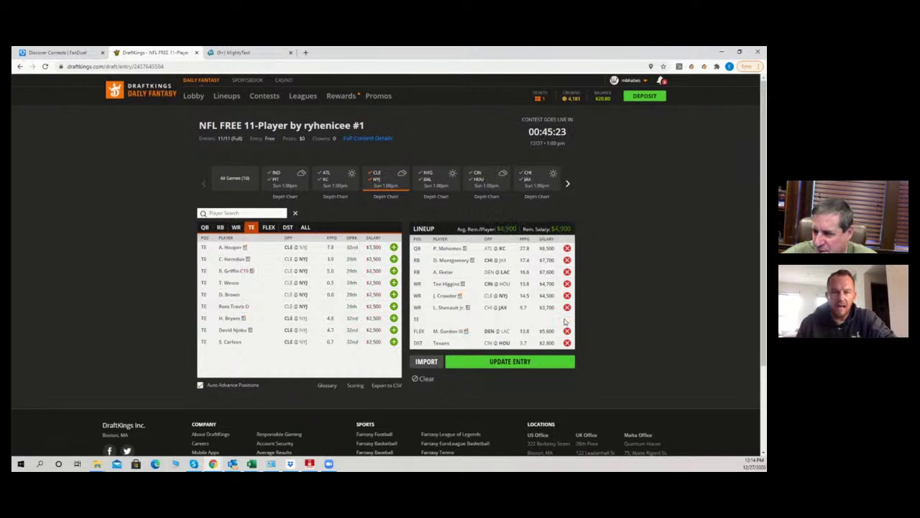
click(394, 248)
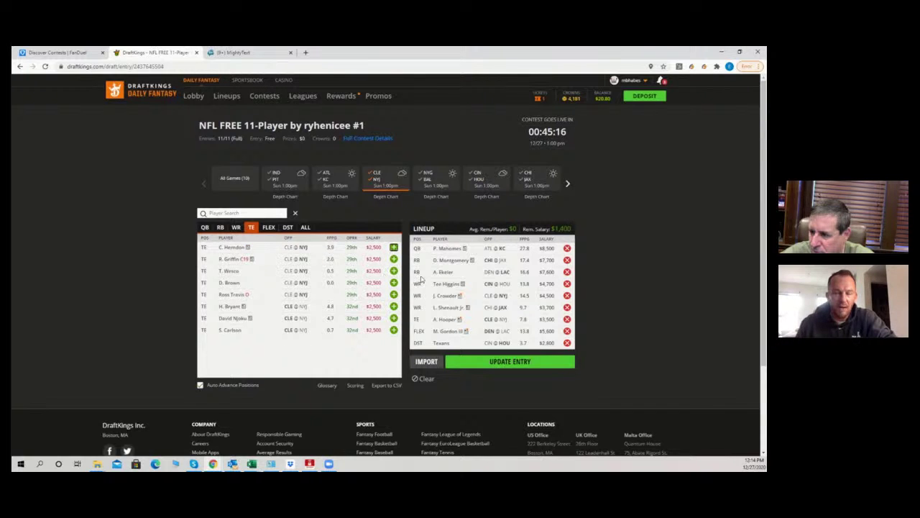
Show the wide receivers in the player pool and clear the CLE @ NYJ filter to include all games.
click(380, 177)
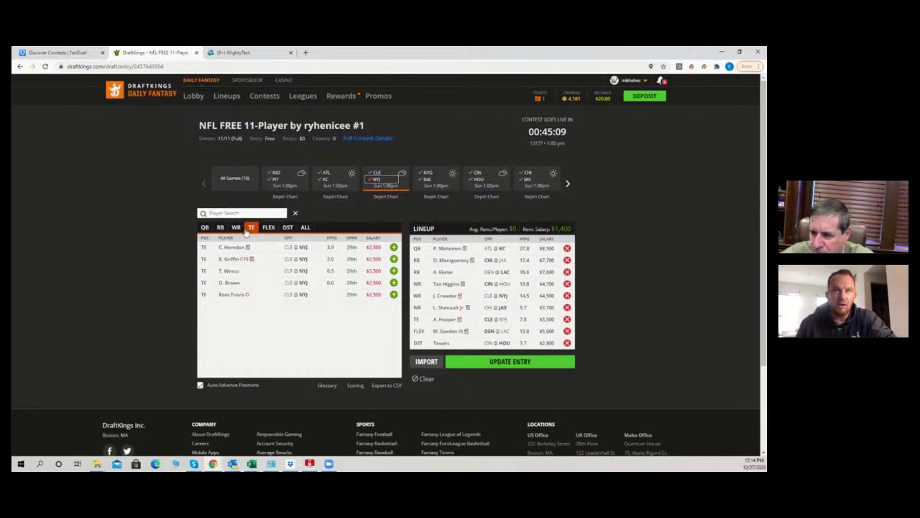
click(237, 227)
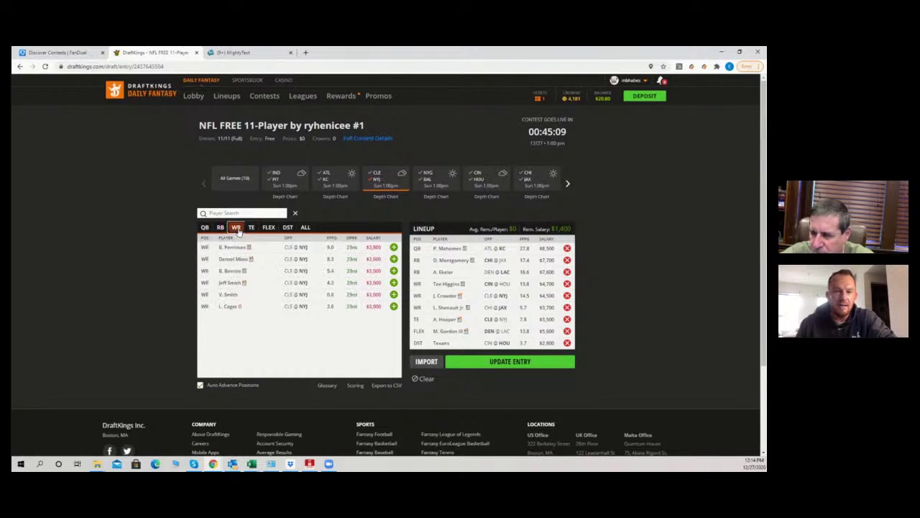
click(377, 178)
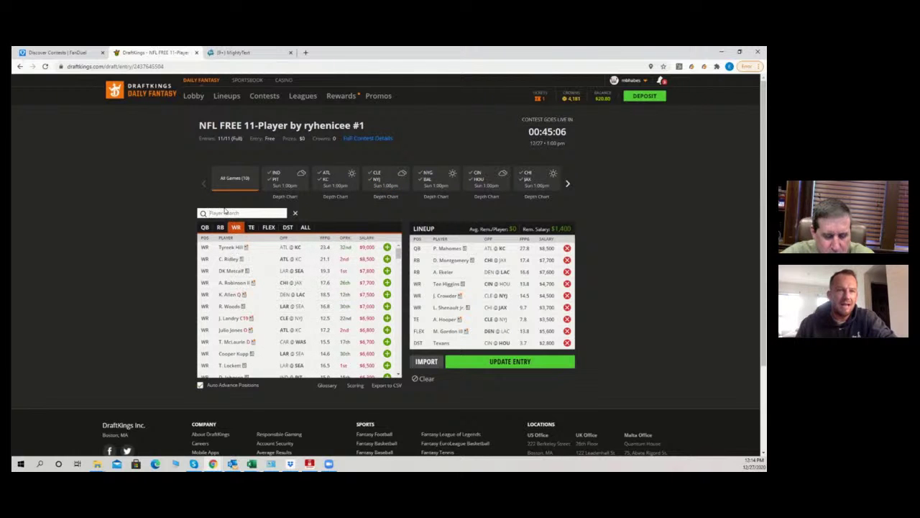
Search the player pool for "ras" to check R. Higgins, and empty the search.
text(ras)
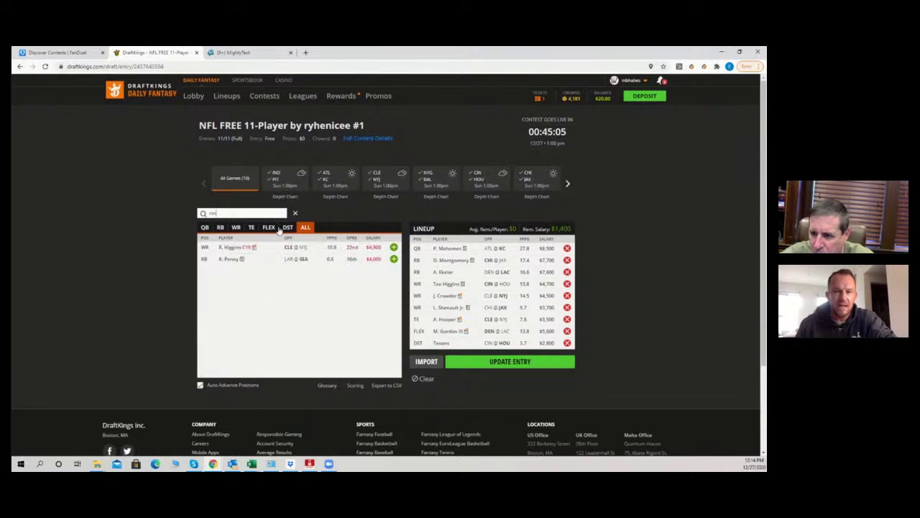
text(had)
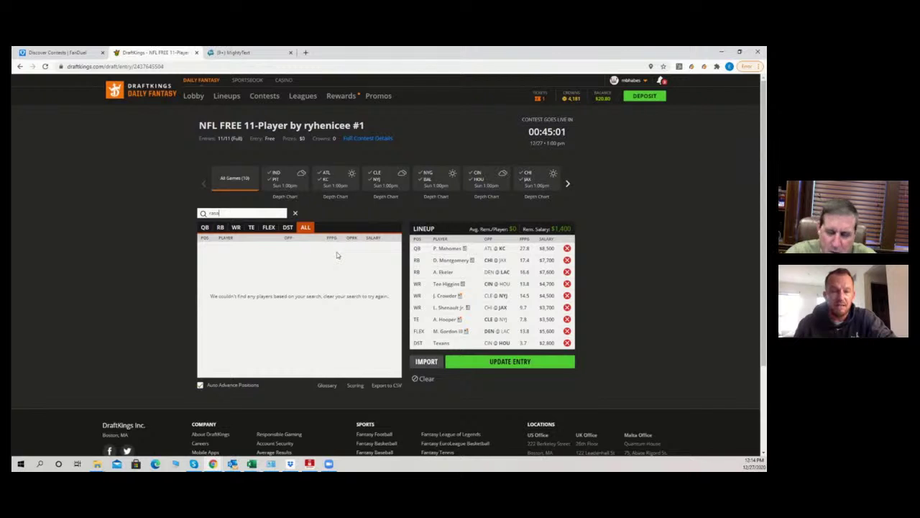
key(BackSpace)
key(BackSpace)
key(BackSpace)
key(BackSpace)
key(BackSpace)
key(BackSpace)
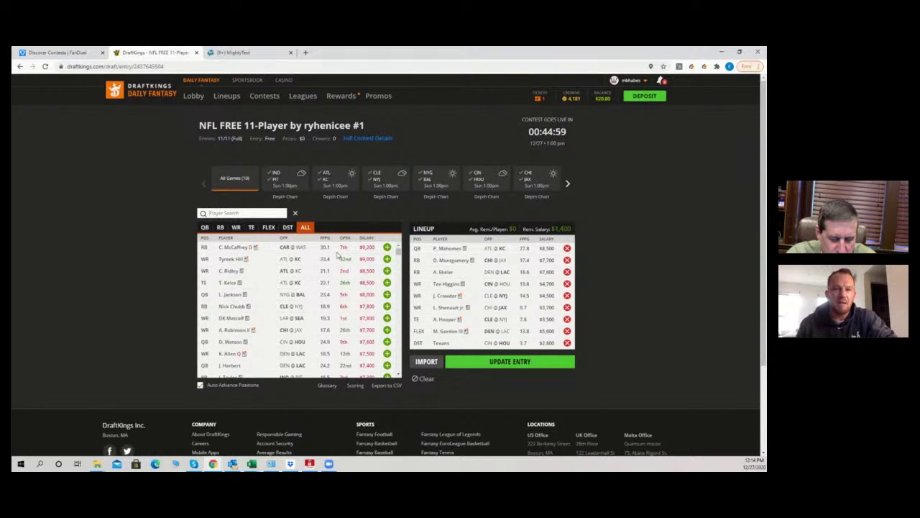
Search the player pool for "gag" and replace wide receiver L. Shenault Jr. with R. Gage.
text(gag)
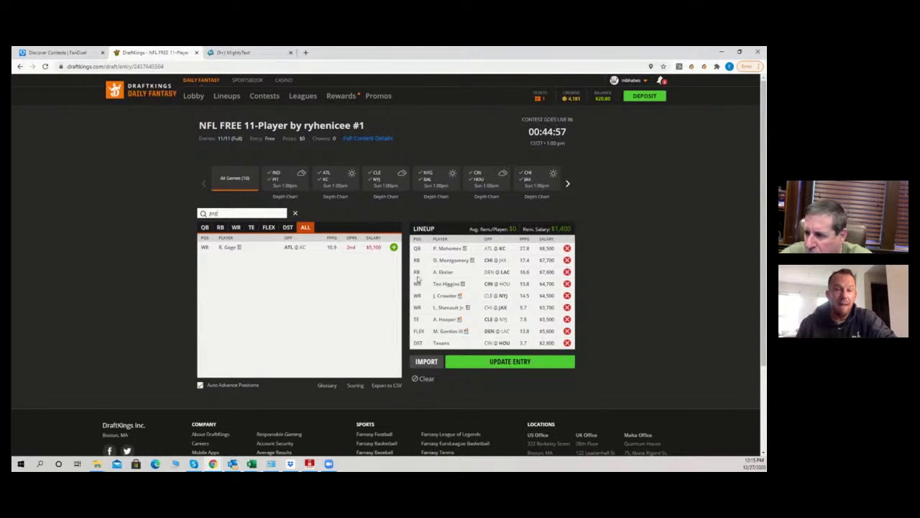
click(567, 308)
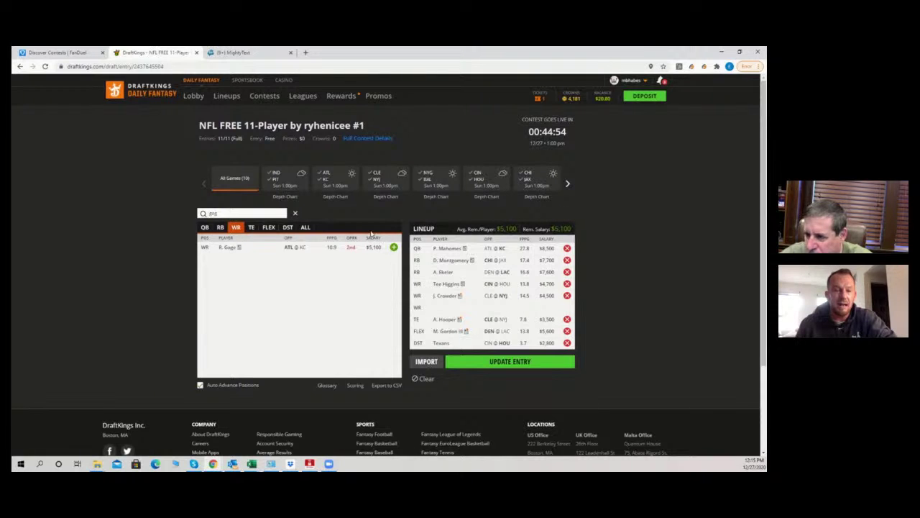
click(393, 247)
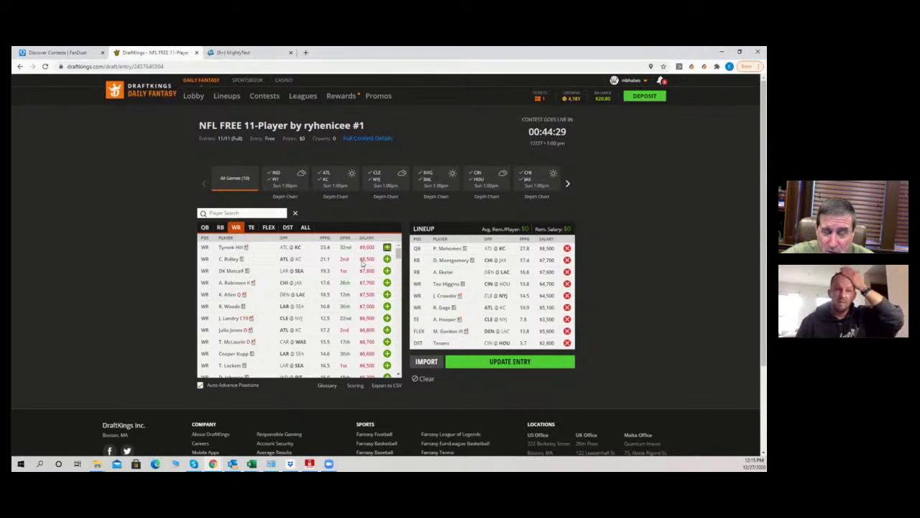
Submit the updated lineup entry and reopen the NFL FREE 11-Player entry from the upcoming contests list.
click(482, 363)
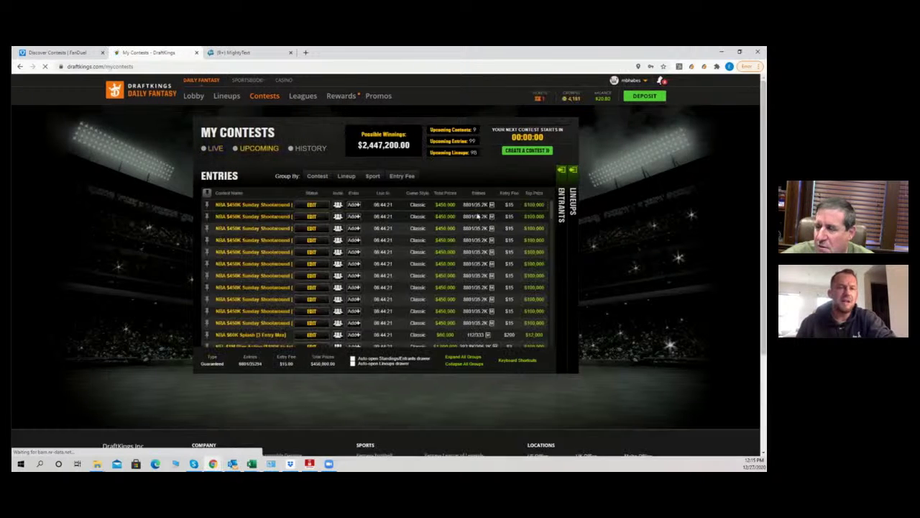
scroll(546, 281, down, 5)
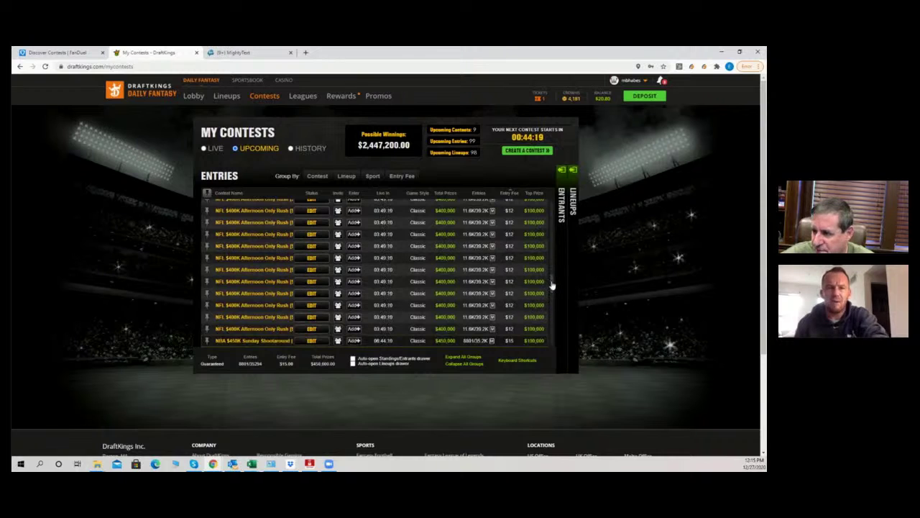
drag(553, 281, 544, 197)
click(247, 205)
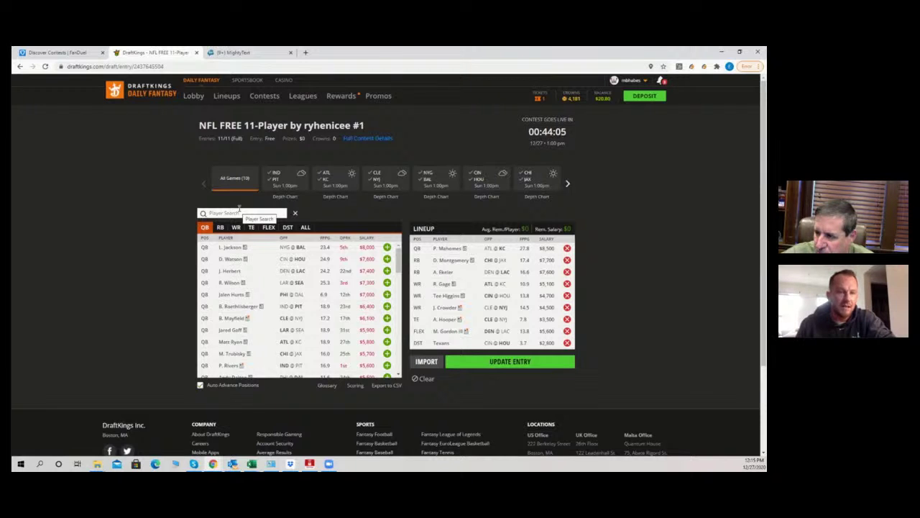
Review the quarterbacks and wide receivers available in the NYG @ BAL game, and clear that game filter.
click(428, 176)
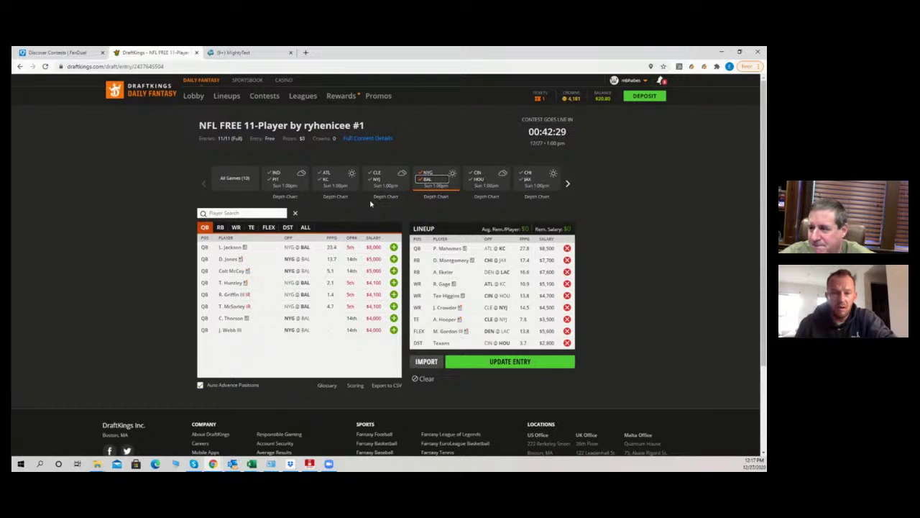
click(425, 174)
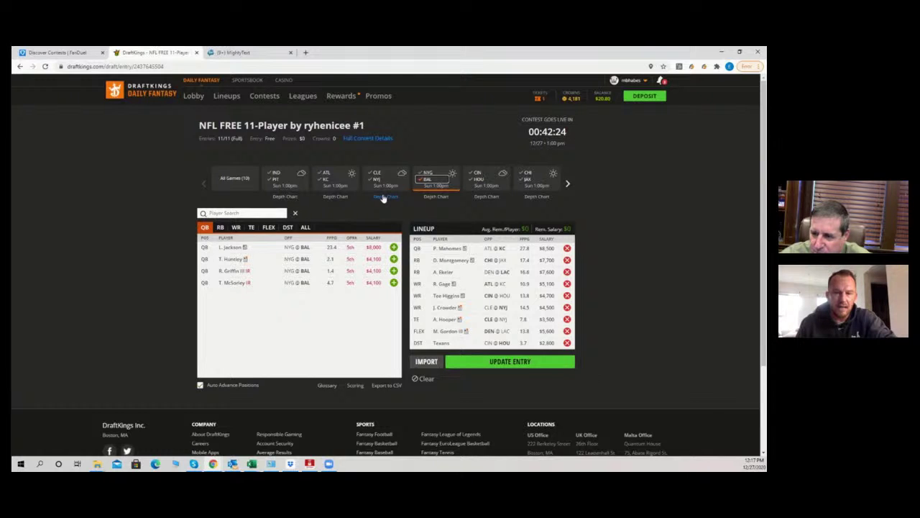
click(429, 176)
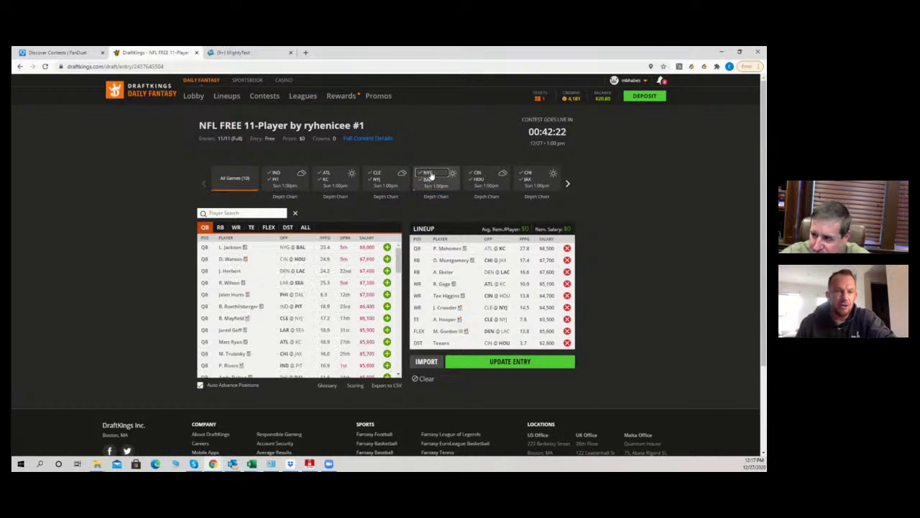
click(429, 176)
click(237, 227)
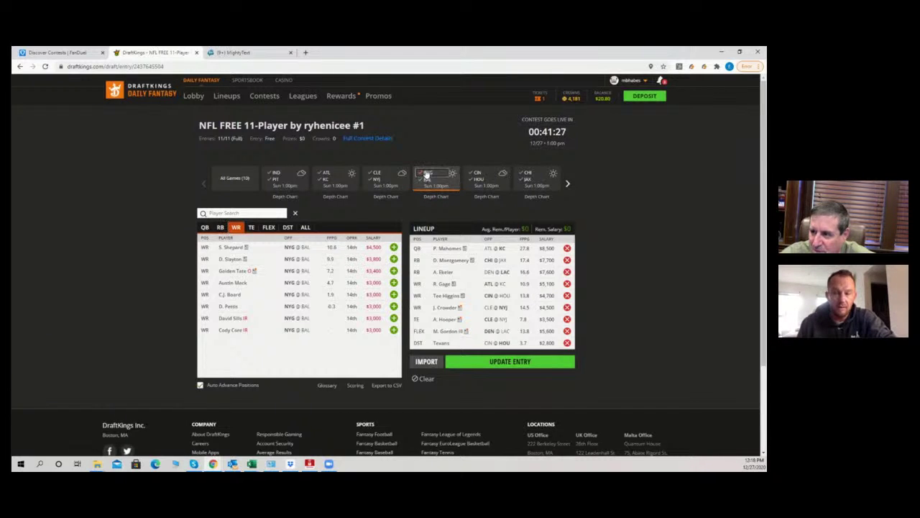
click(431, 175)
Filter the player pool to the CIN @ HOU game and examine its wide receivers.
click(478, 181)
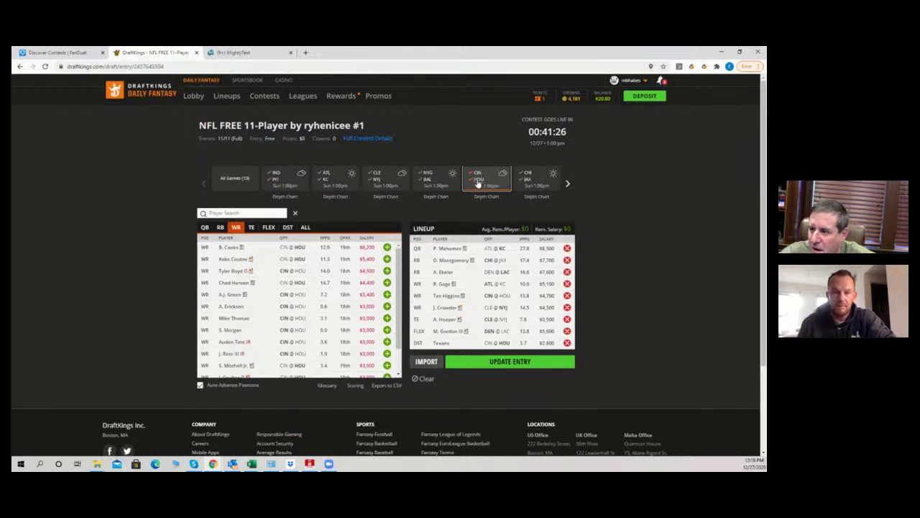
click(477, 180)
click(476, 181)
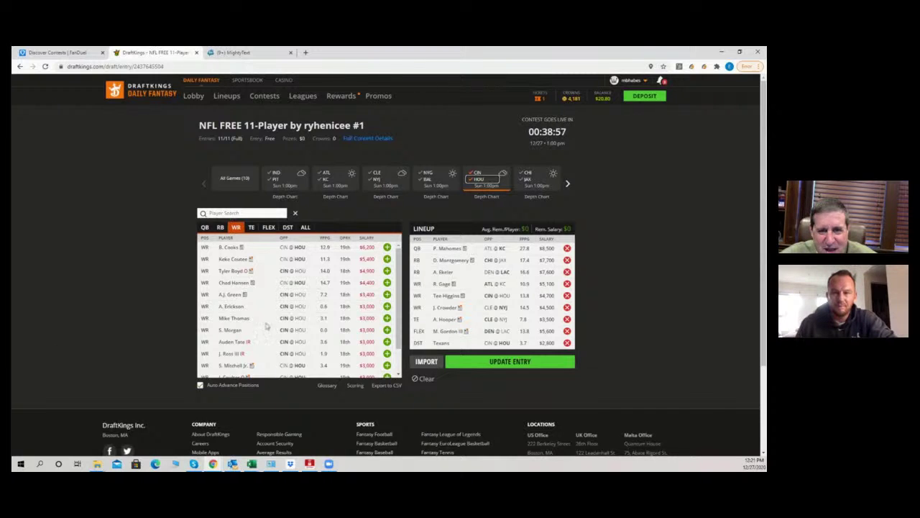
Switch the game filter from CIN @ HOU to CHI @ JAX, examine wide receiver A. Robinson II's player details, and clear the filter.
click(476, 181)
click(528, 180)
click(528, 181)
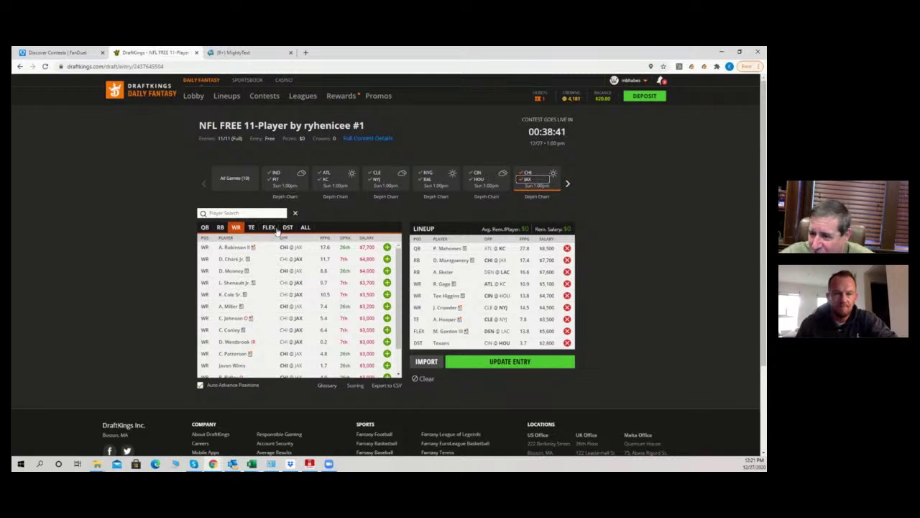
click(233, 248)
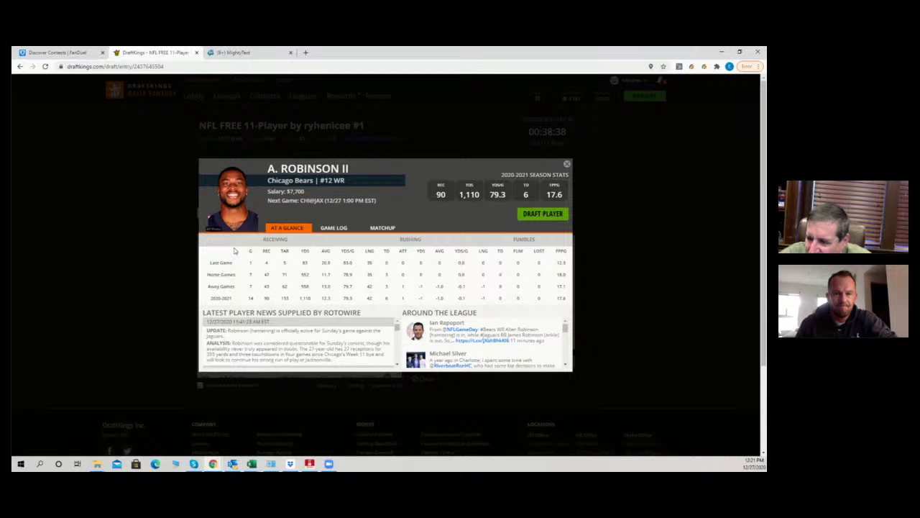
click(567, 165)
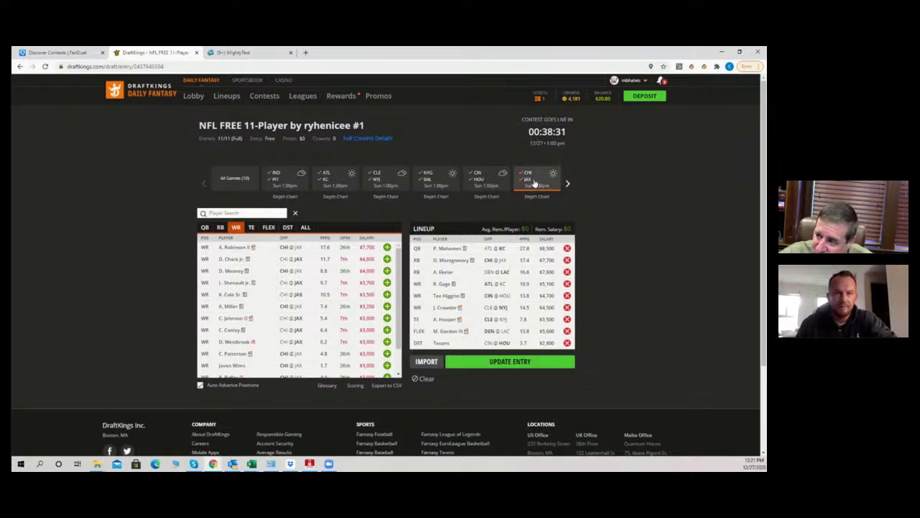
click(531, 180)
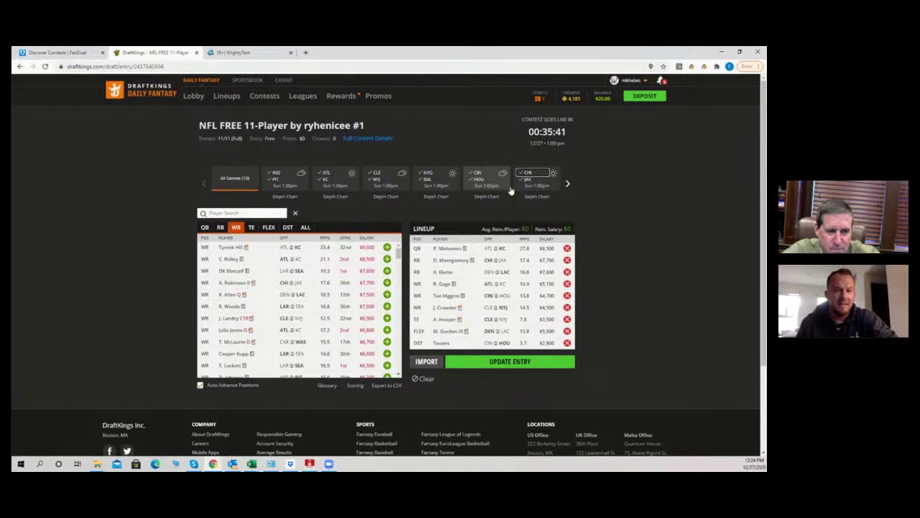
Filter the player pool to the CAR @ WAS game and review Carolina's wide receivers and running backs.
click(570, 187)
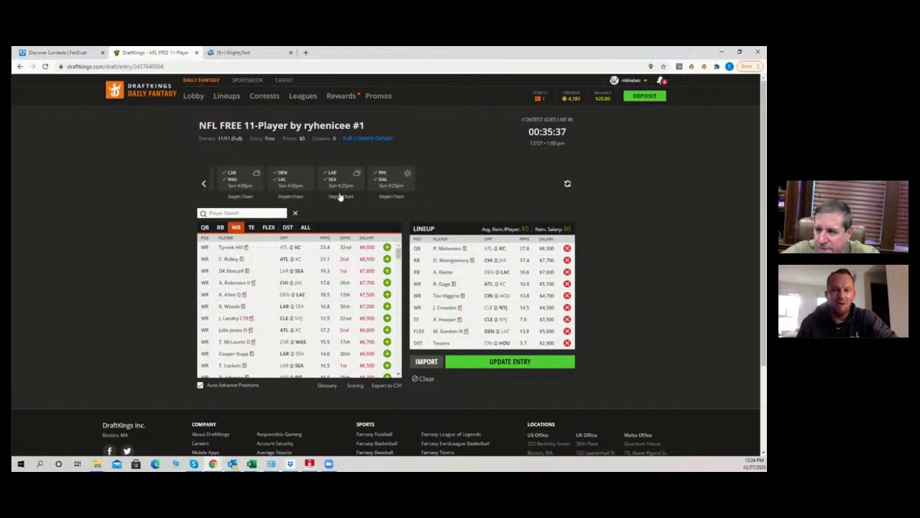
click(204, 184)
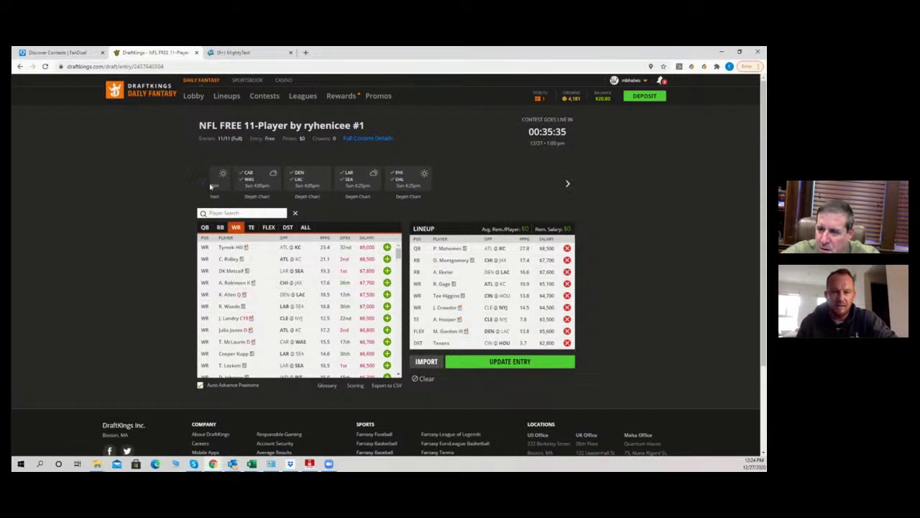
click(570, 185)
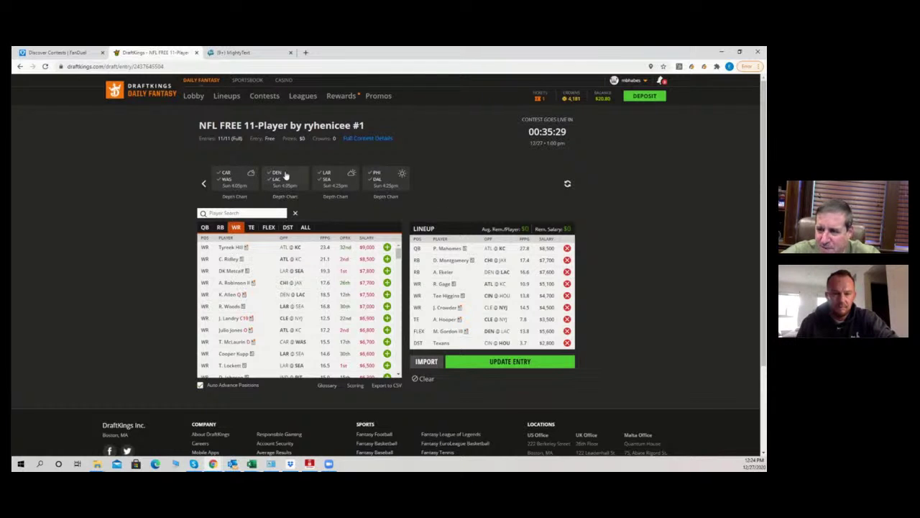
click(232, 179)
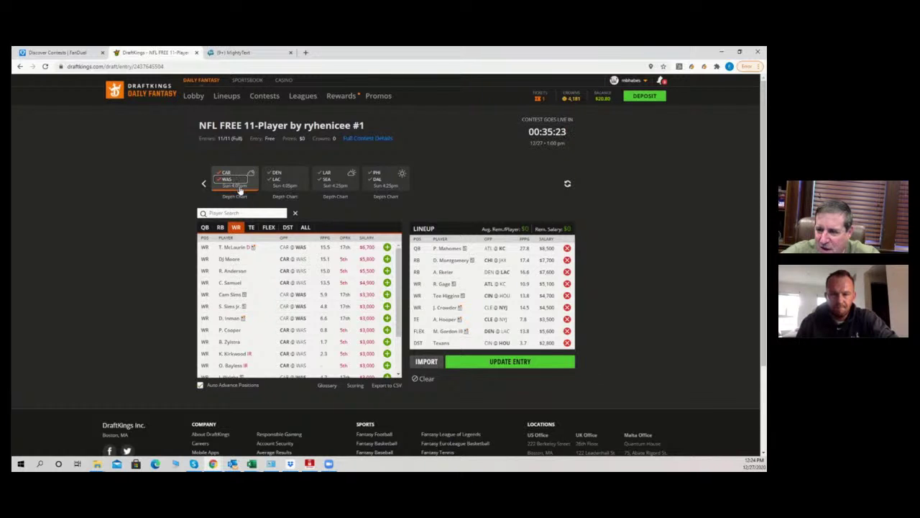
click(228, 179)
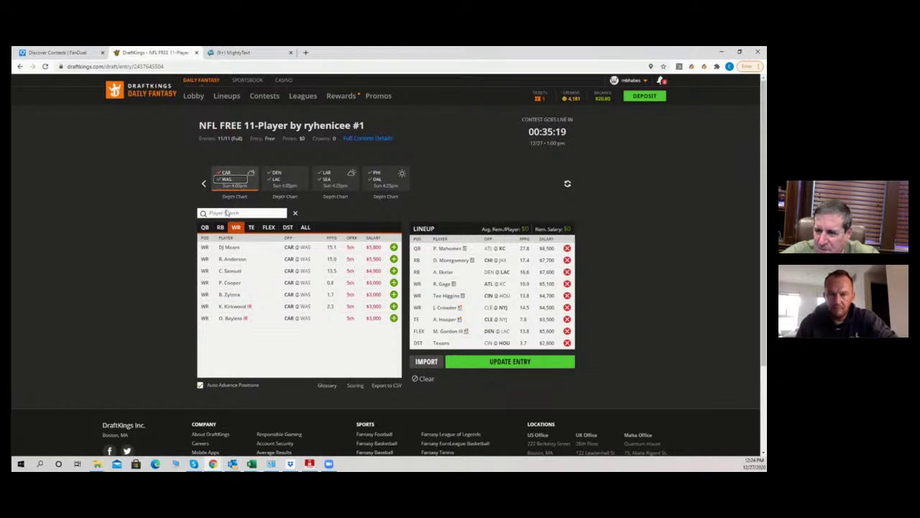
click(220, 227)
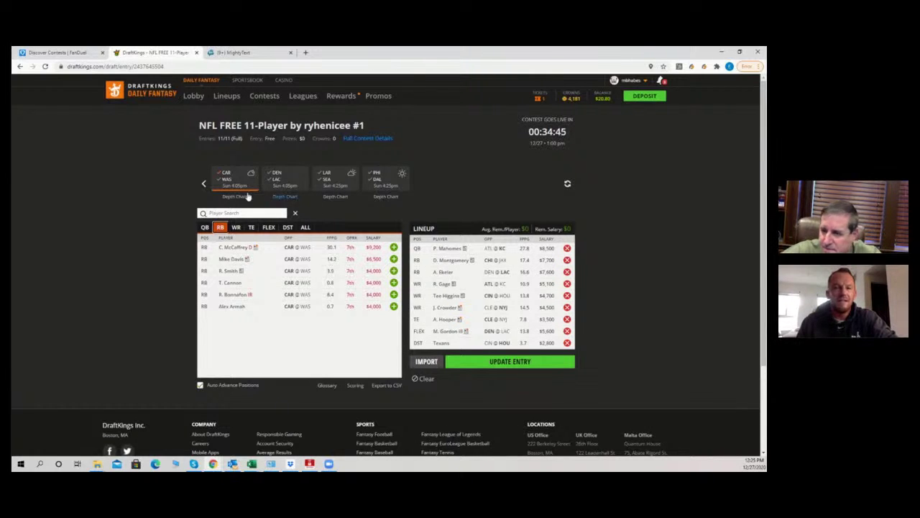
Narrow the player pool to Washington and compare its running backs, wide receivers and tight ends.
click(227, 179)
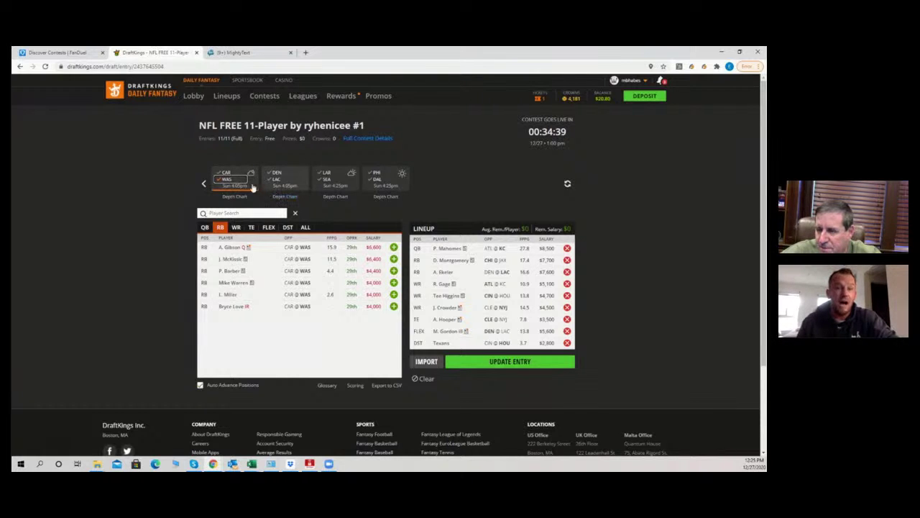
click(229, 182)
click(229, 181)
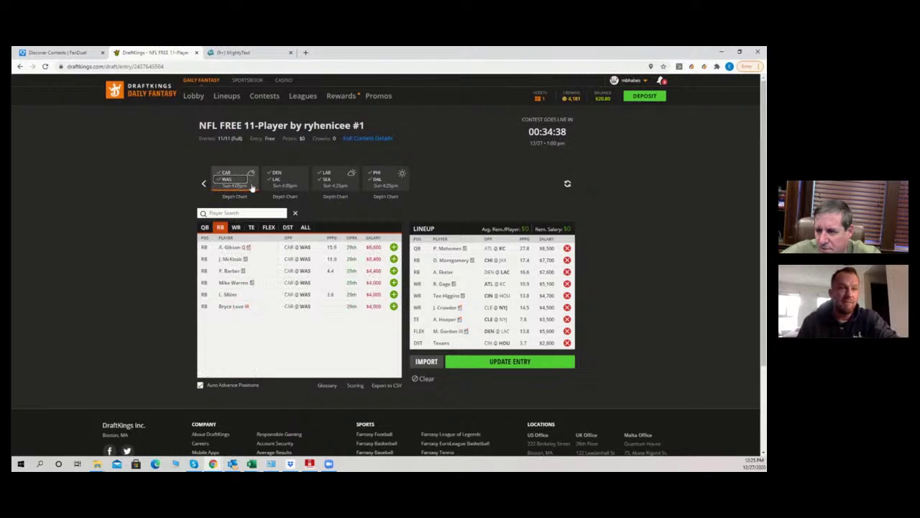
click(237, 228)
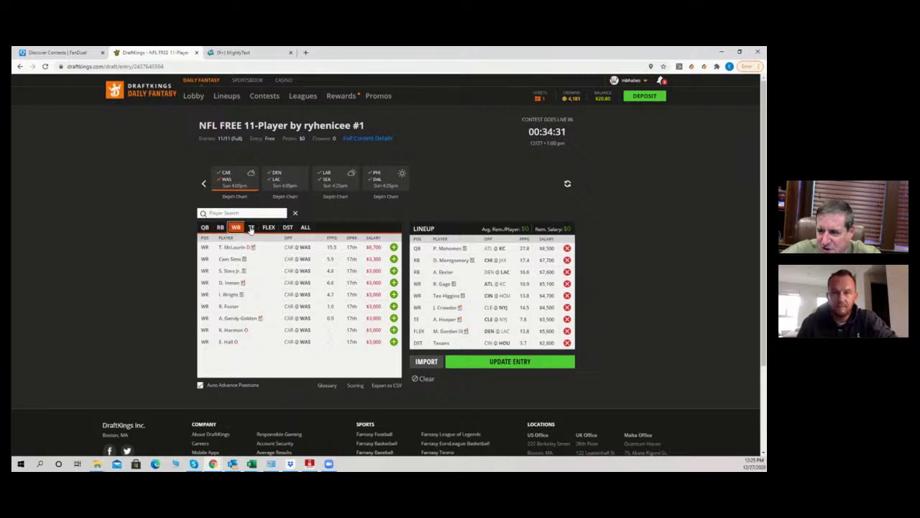
click(251, 228)
click(235, 227)
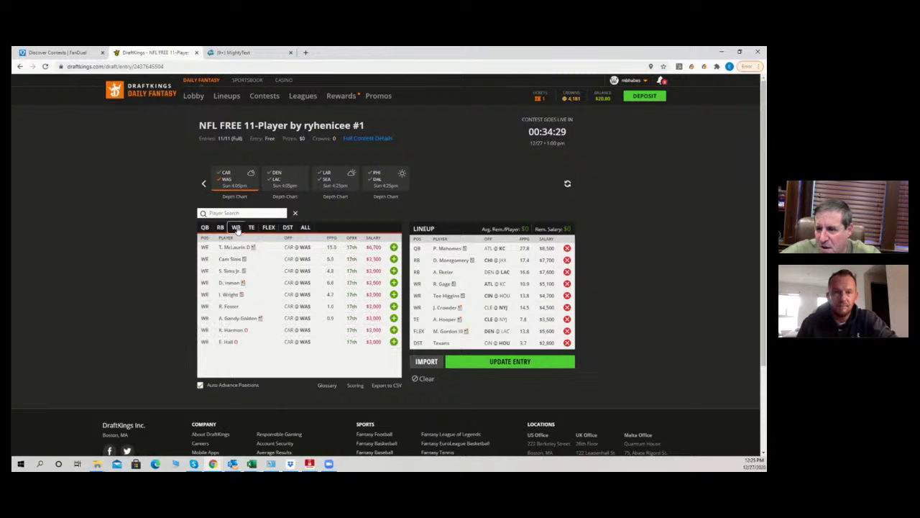
click(251, 227)
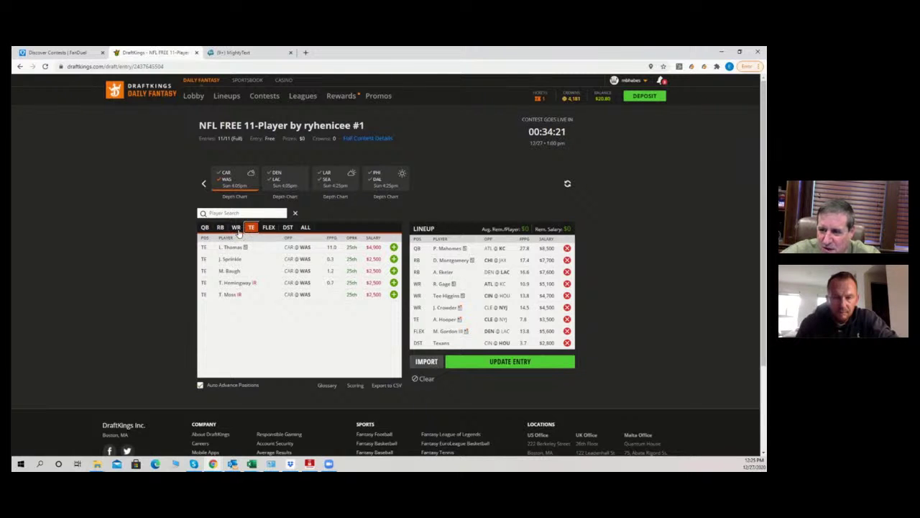
click(236, 227)
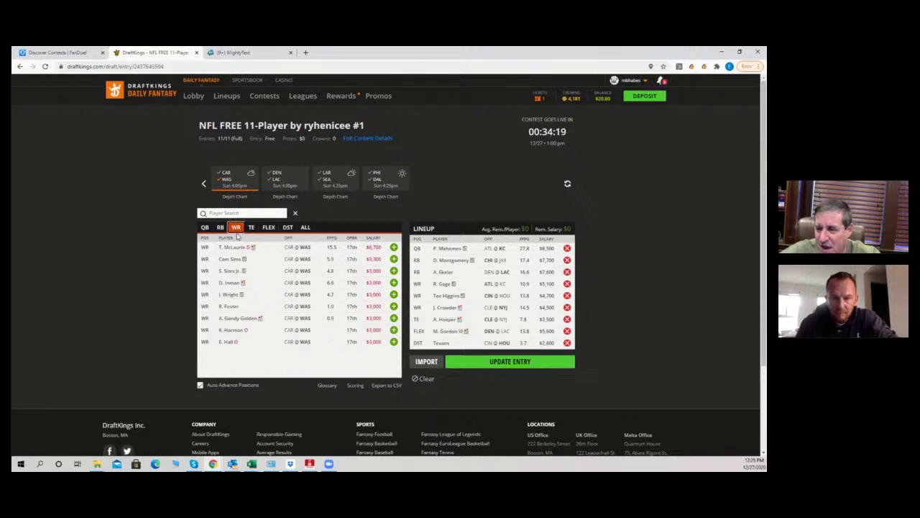
click(223, 228)
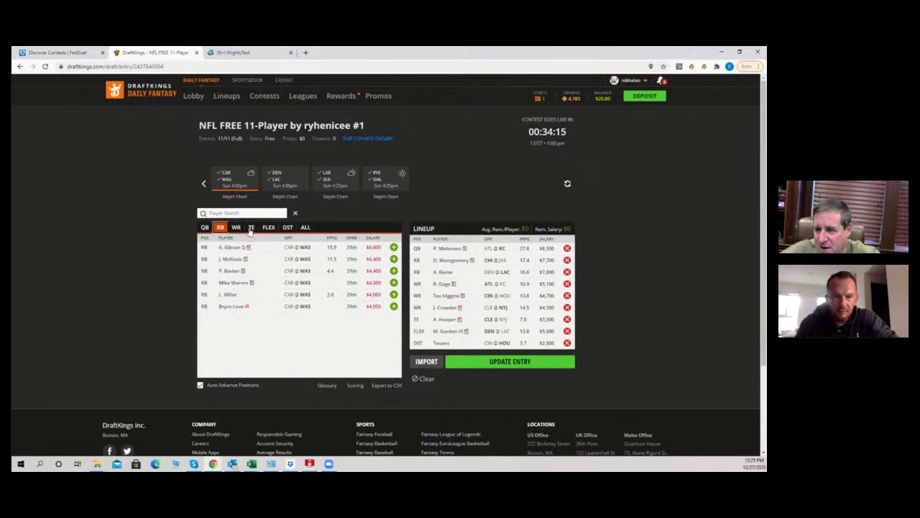
click(237, 228)
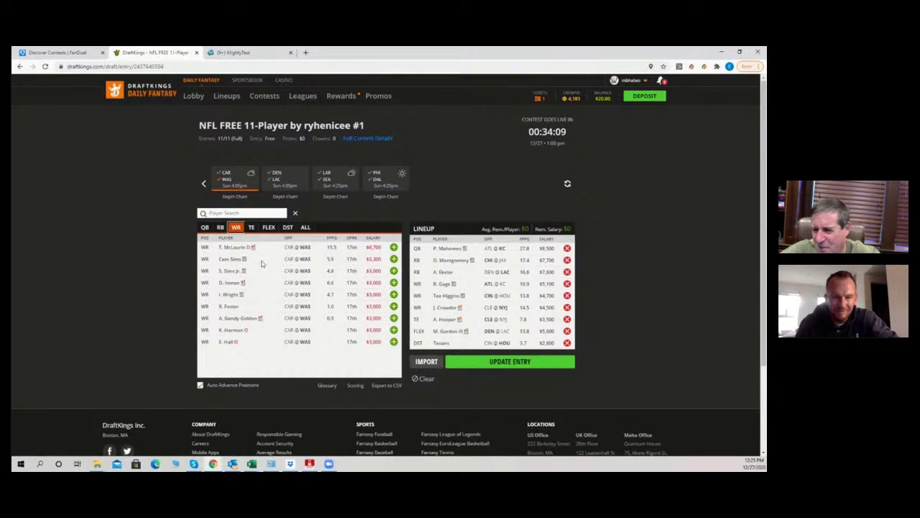
Examine the player details of Washington running back A. Gibson and clear the team filter.
click(222, 227)
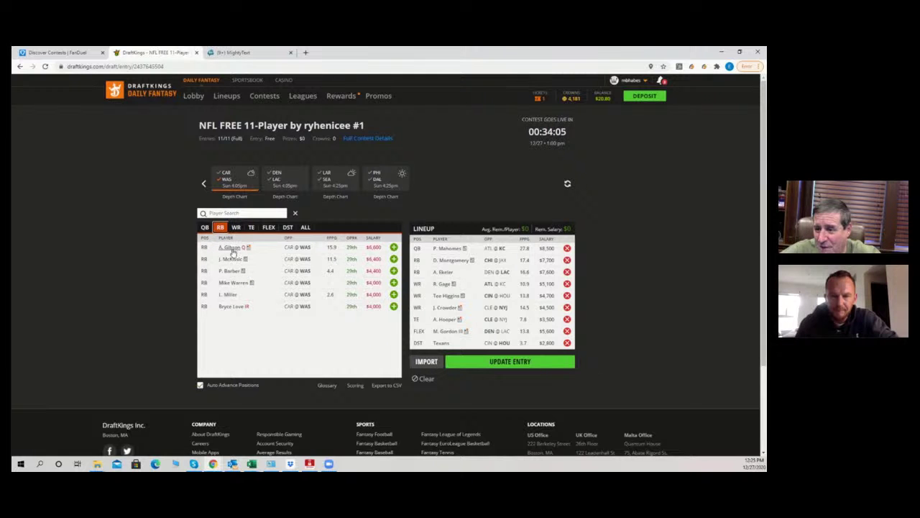
click(231, 248)
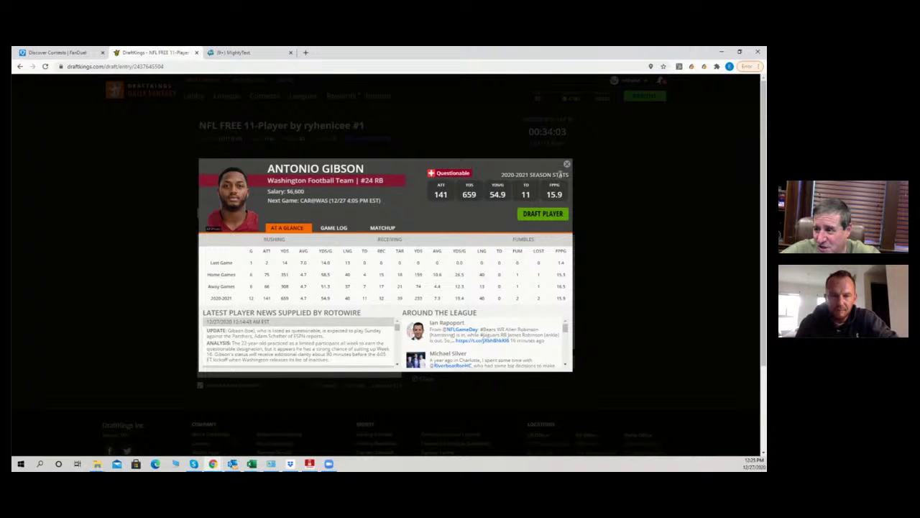
click(567, 166)
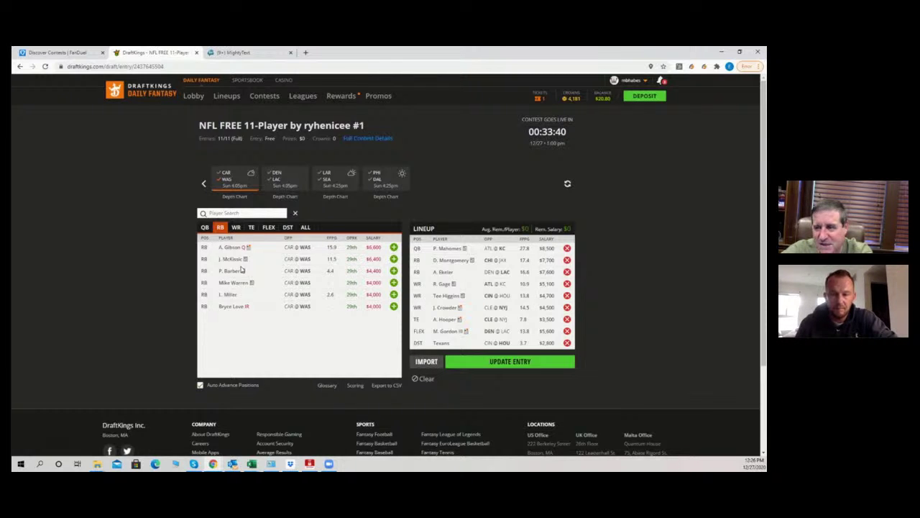
click(229, 179)
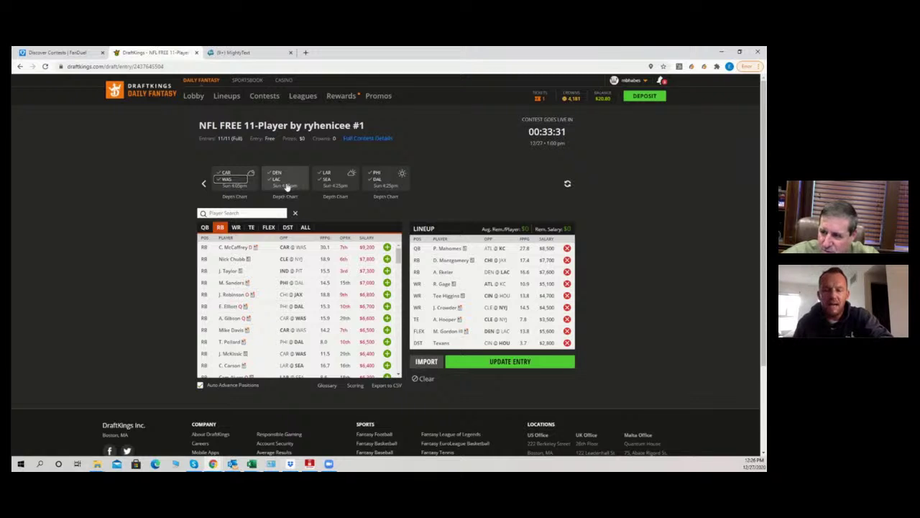
Recheck Washington's running backs, then examine running back E. Elliott's player details in the unfiltered player pool.
click(226, 182)
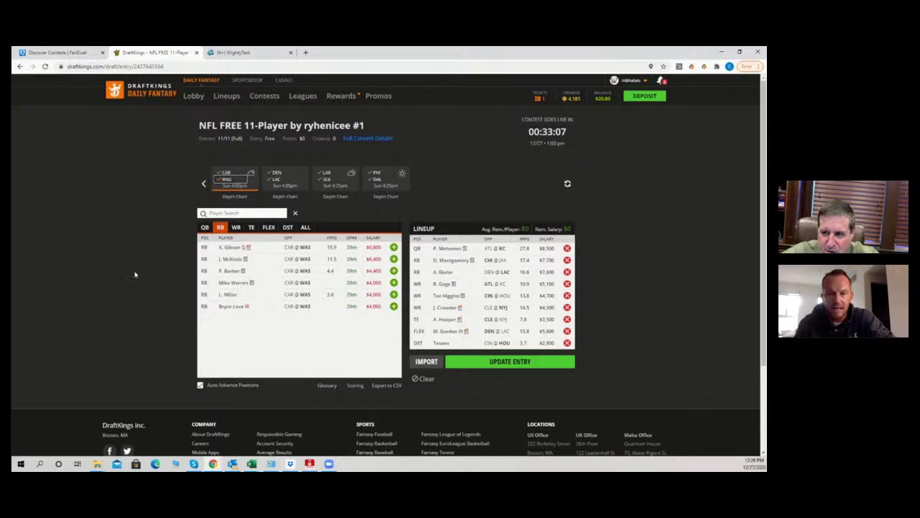
click(225, 183)
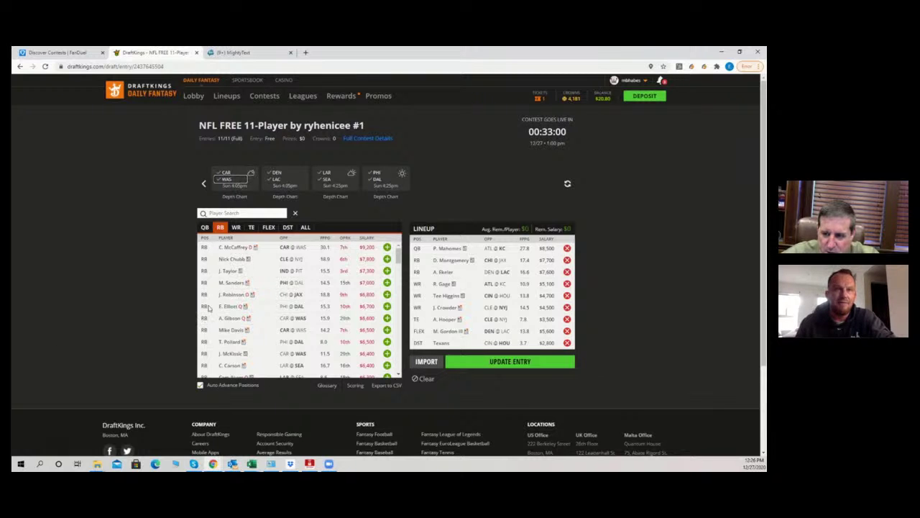
click(230, 307)
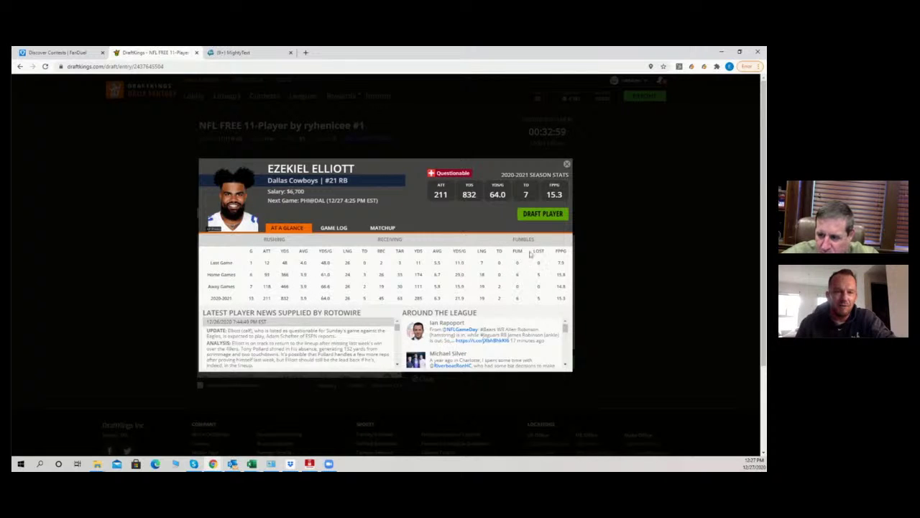
click(567, 164)
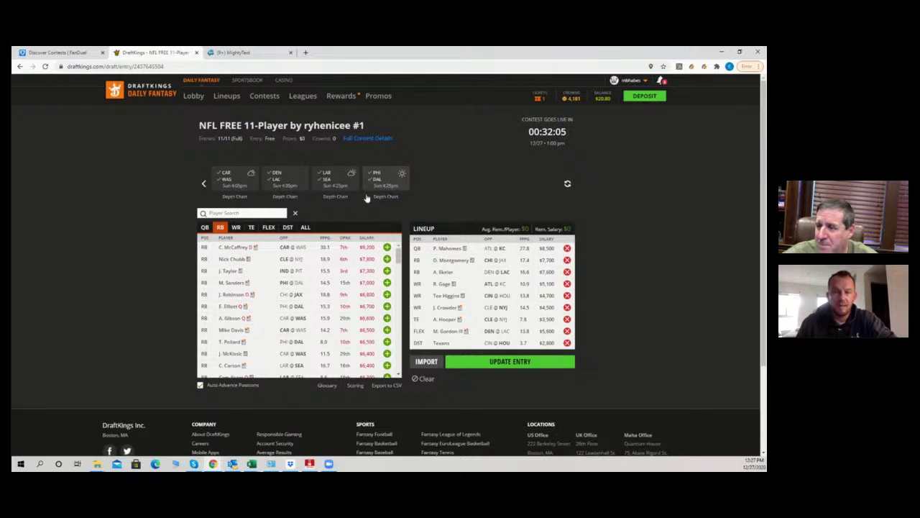
Filter the DEN @ LAC game to the Chargers' wide receivers, examine K. Allen's player details, and clear the filter.
click(277, 175)
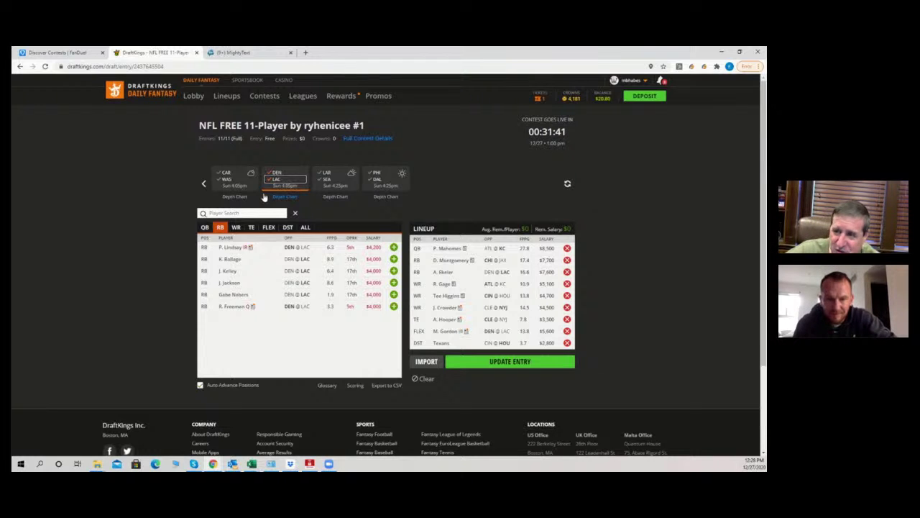
click(280, 173)
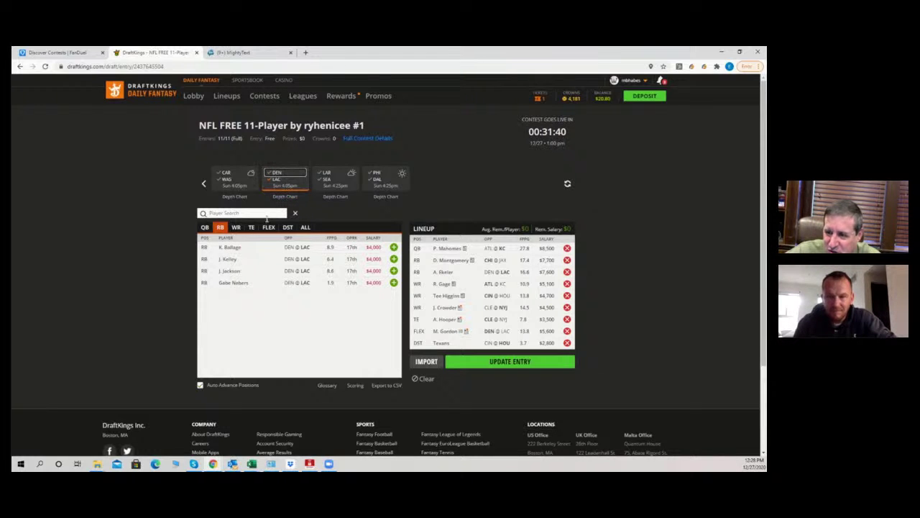
click(236, 228)
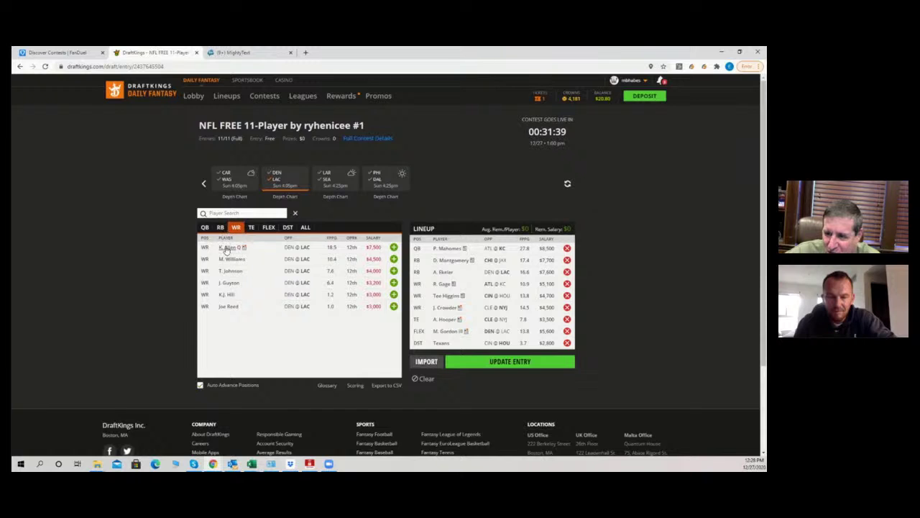
click(225, 248)
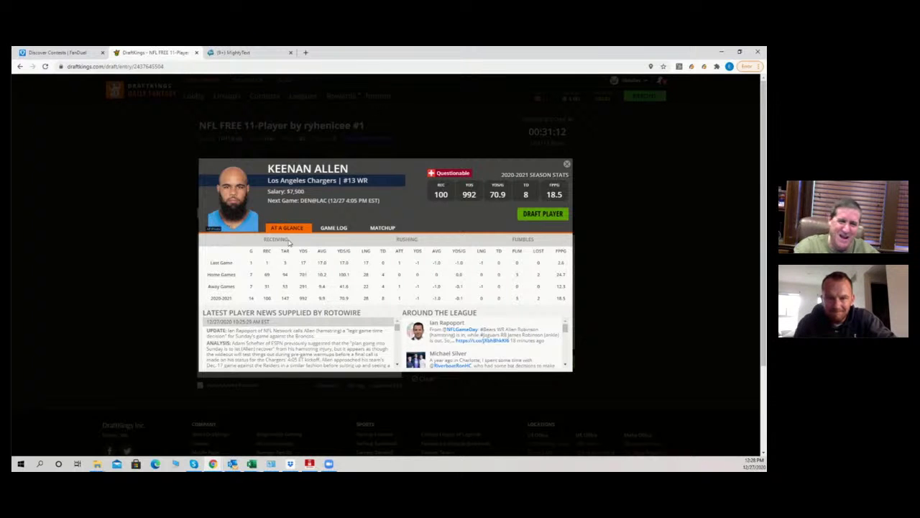
click(568, 166)
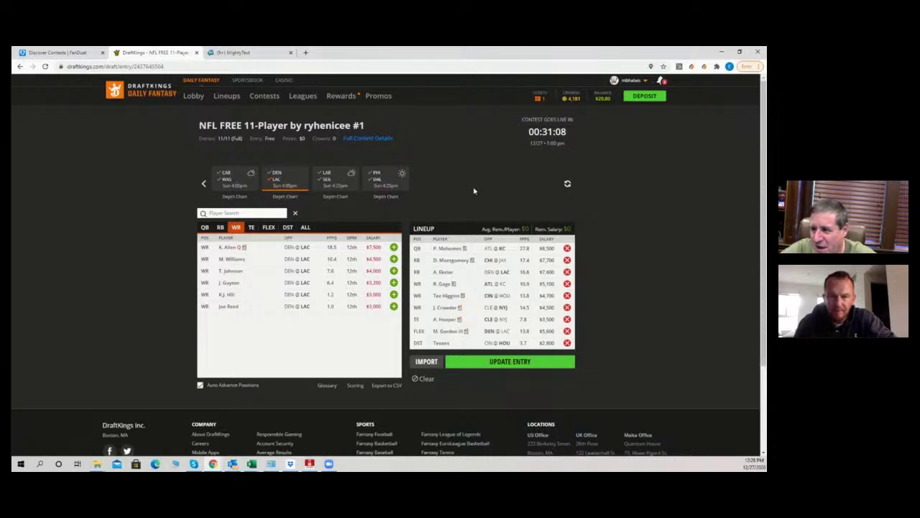
click(279, 183)
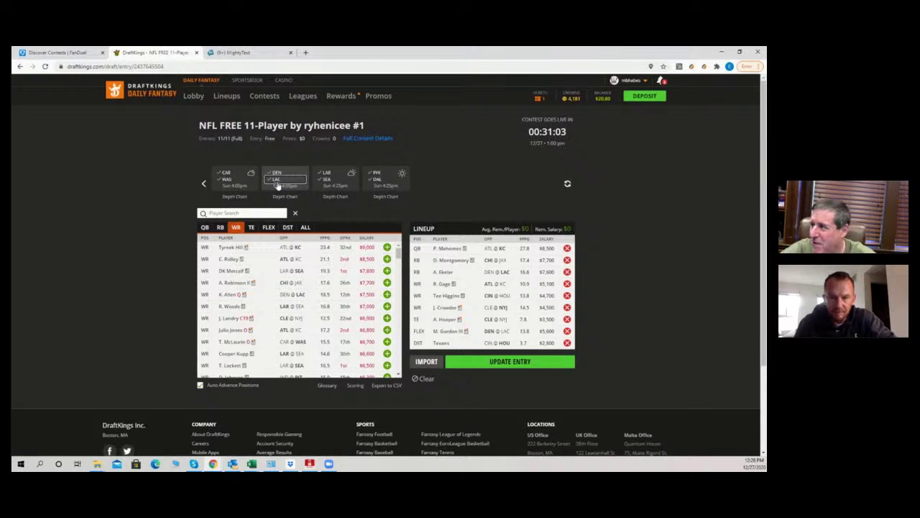
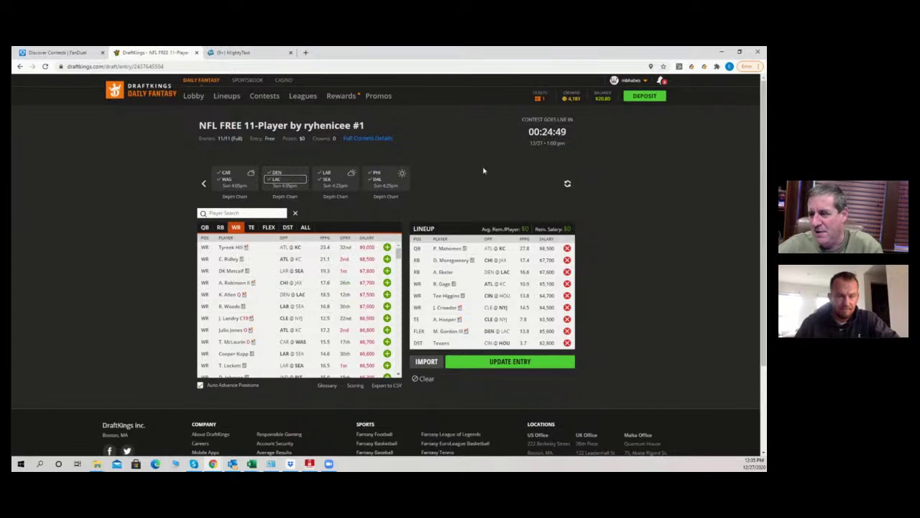
Review Philadelphia's wide receivers in the PHI @ DAL game and clear the team filter.
click(376, 176)
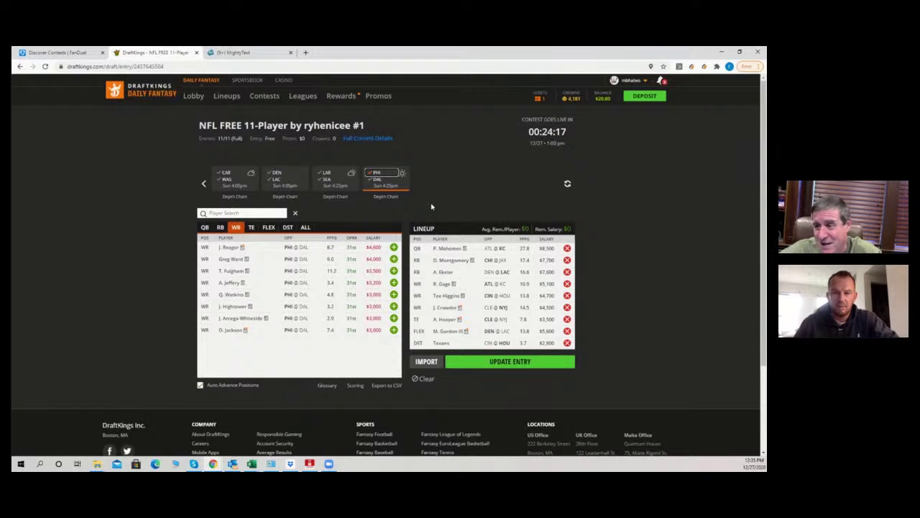
click(371, 180)
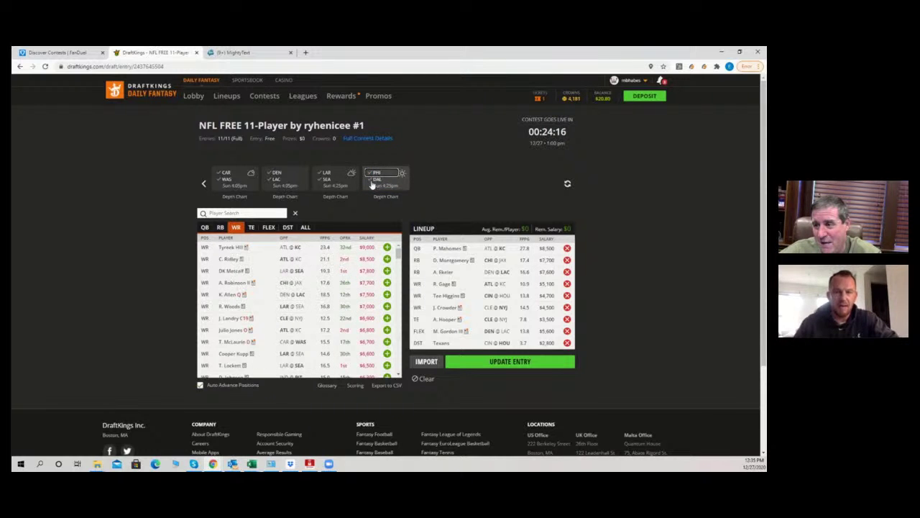
Review Dallas's wide receivers and running backs by filtering the PHI @ DAL game to the Cowboys.
click(371, 181)
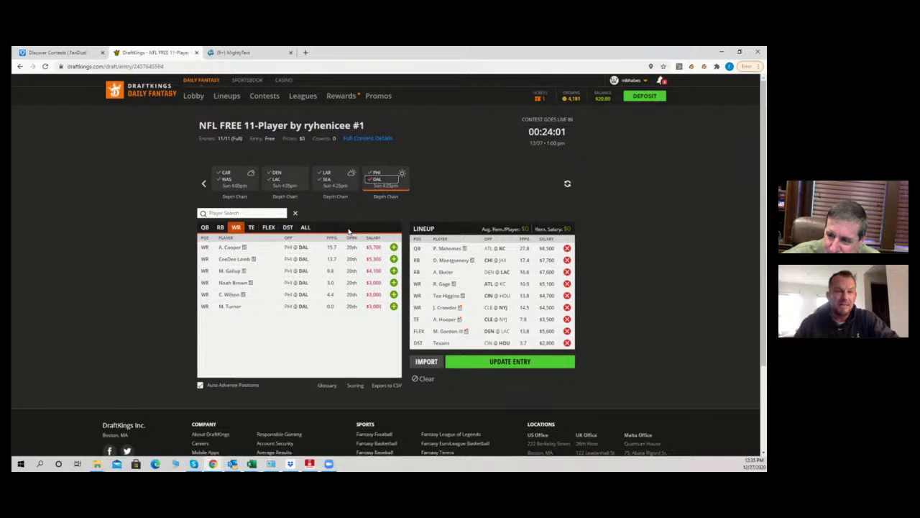
click(383, 187)
click(220, 227)
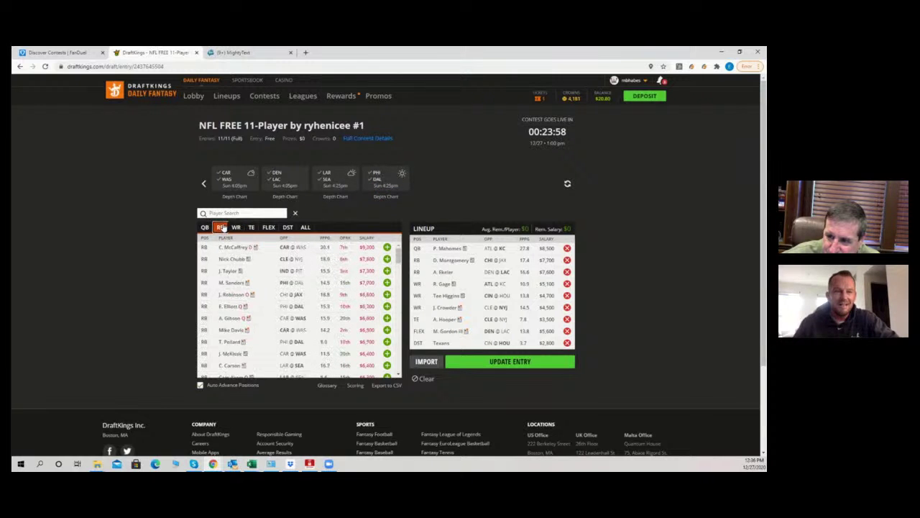
click(379, 185)
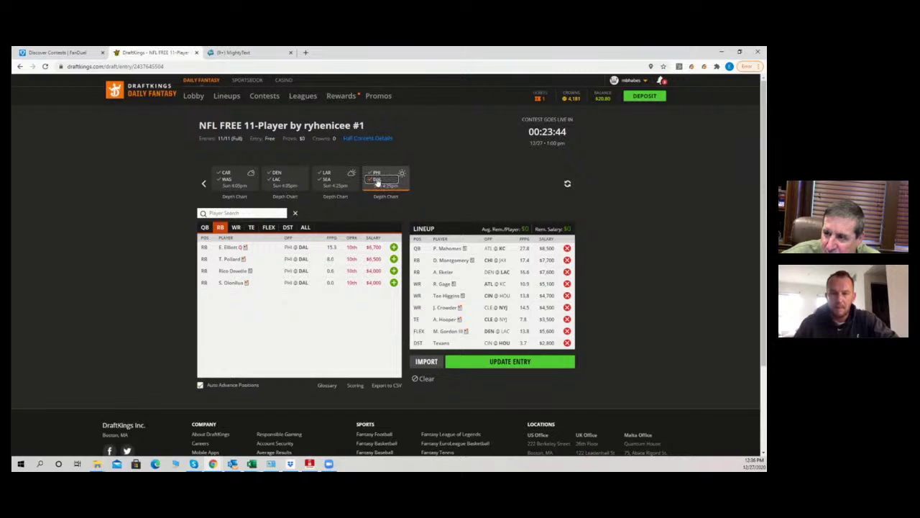
click(379, 185)
click(384, 184)
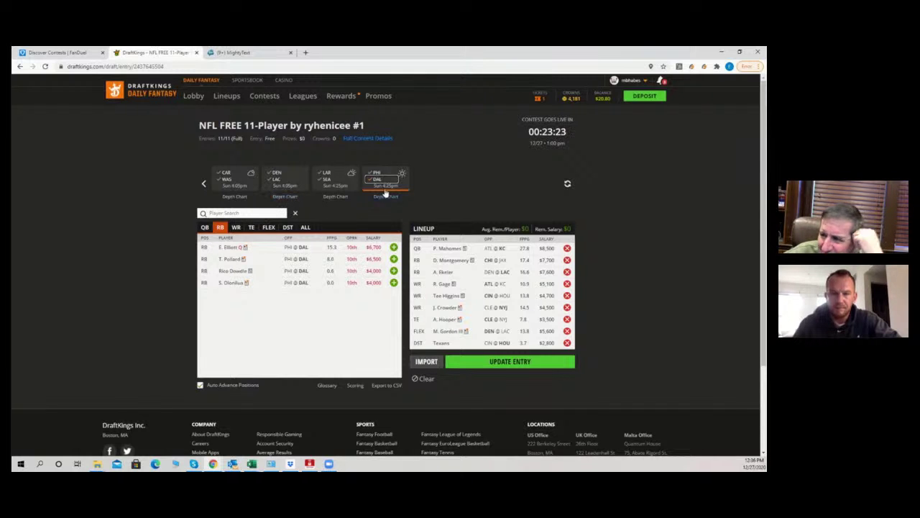
Examine Dallas wide receiver M. Gallup's player details and clear the team filter.
click(236, 227)
click(230, 271)
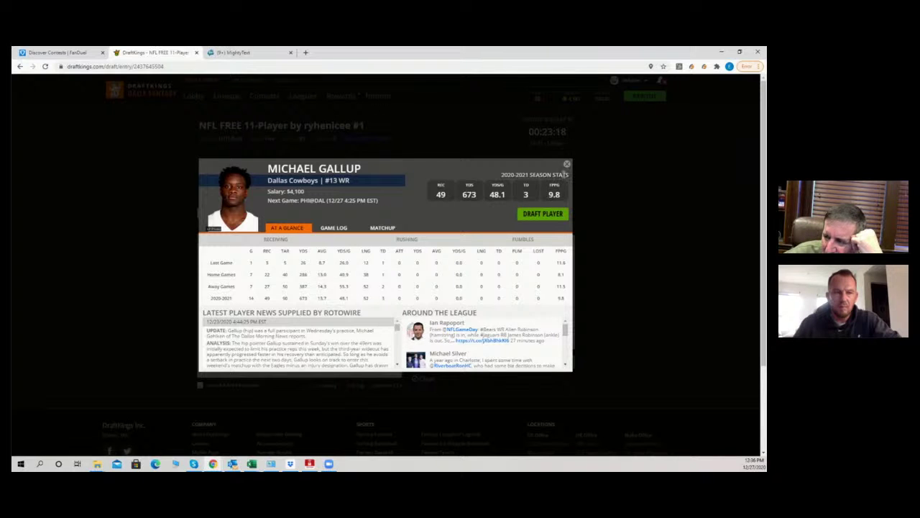
click(567, 164)
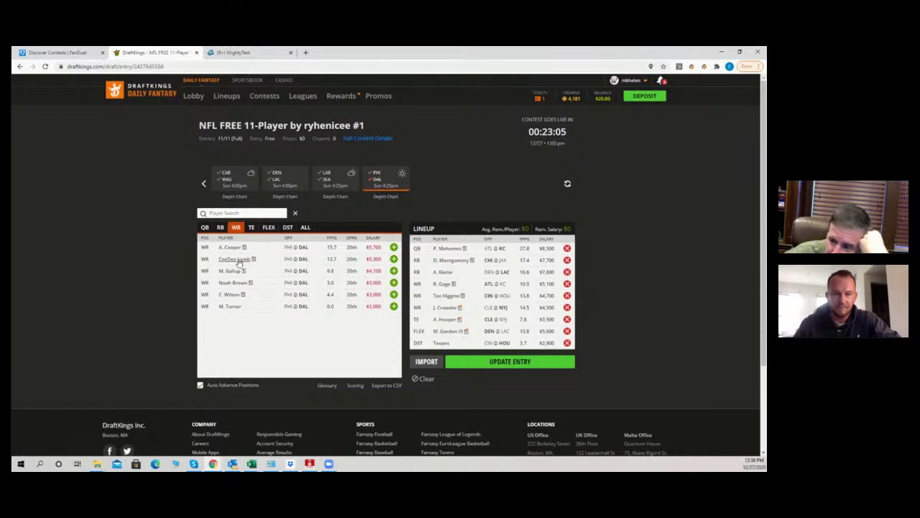
click(384, 179)
Recheck Dallas's running backs in the PHI @ DAL game and clear the team filter.
click(222, 228)
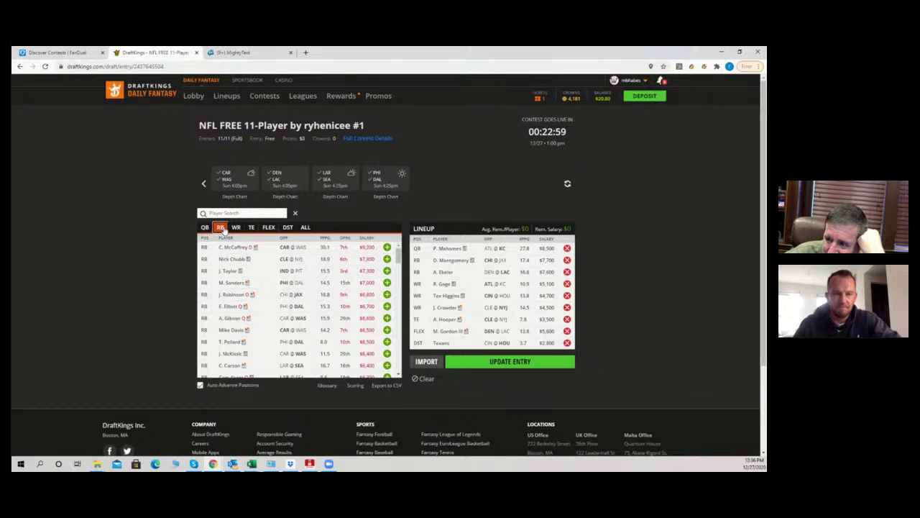
click(378, 182)
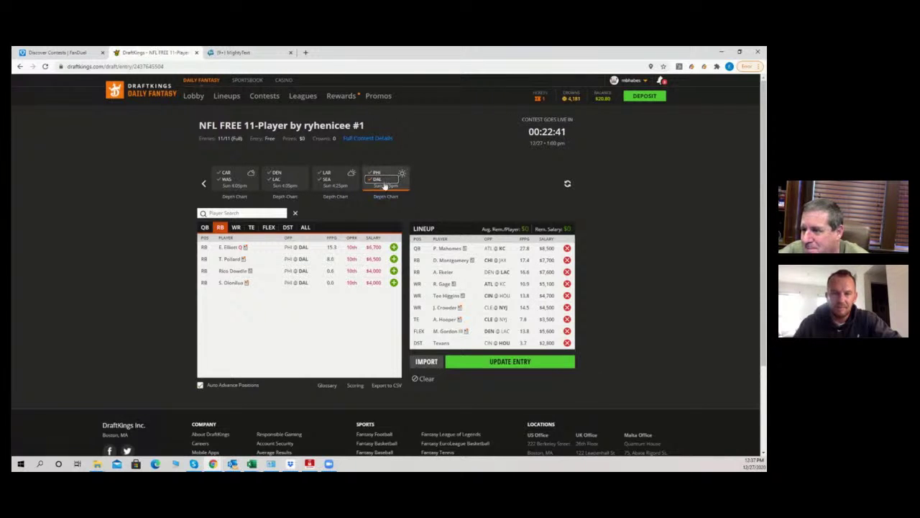
click(382, 184)
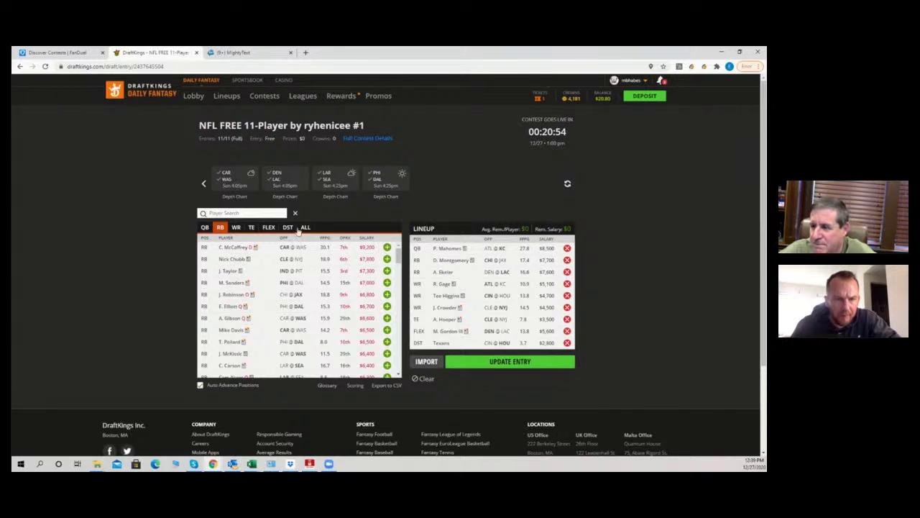
Take wide receiver R. Gage out of the lineup to compare similarly priced receivers, and put him back.
click(567, 284)
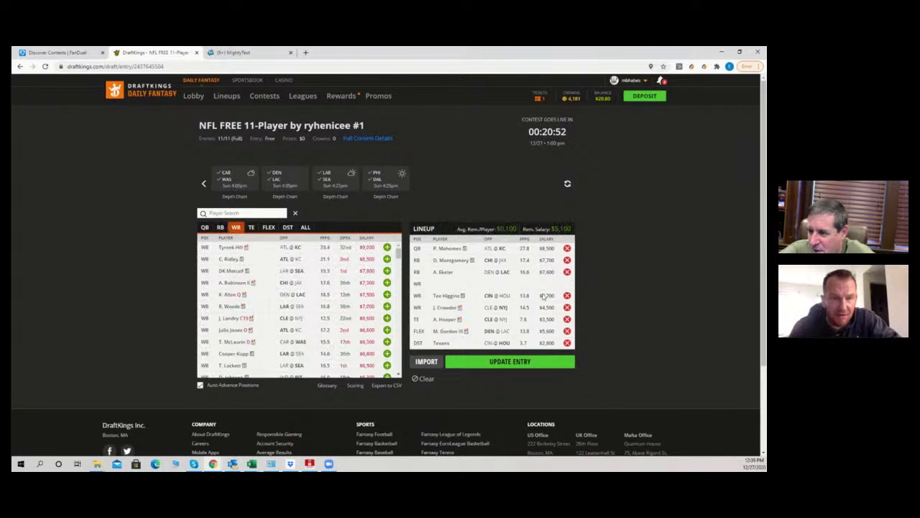
drag(397, 251, 401, 272)
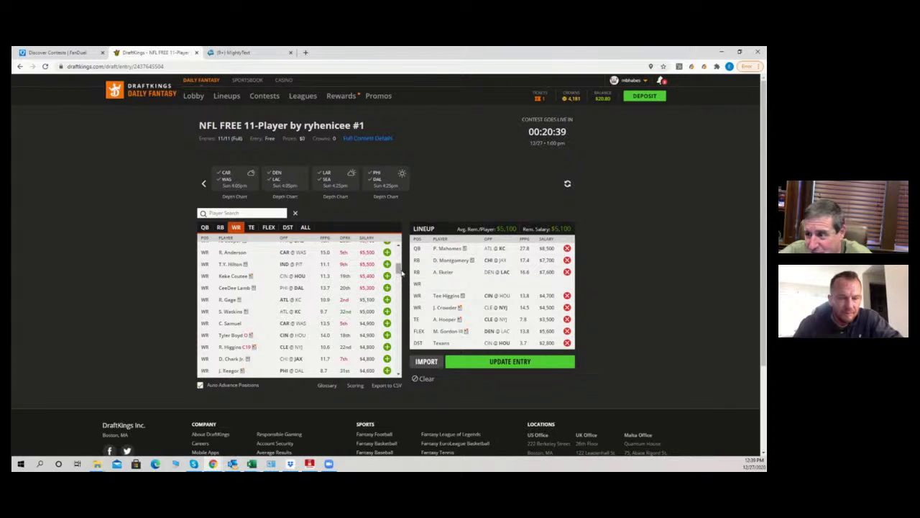
drag(399, 265, 400, 274)
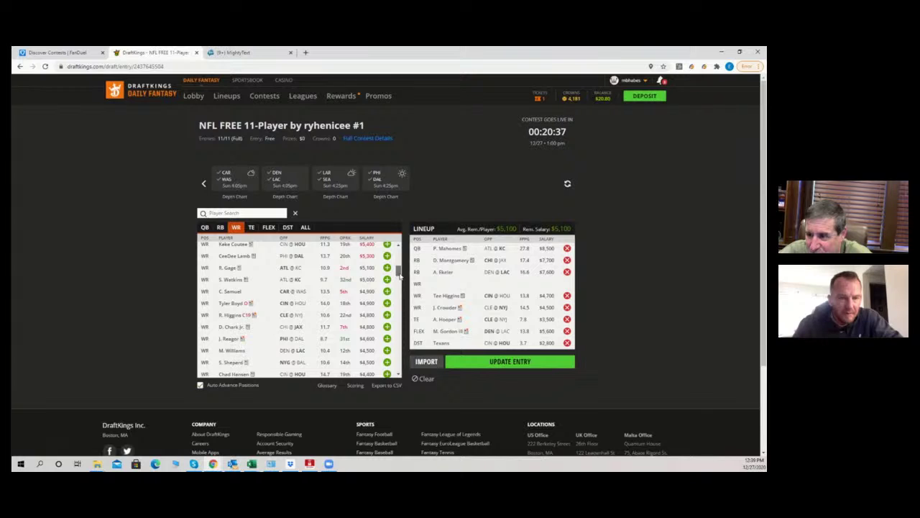
scroll(399, 272, up, 1)
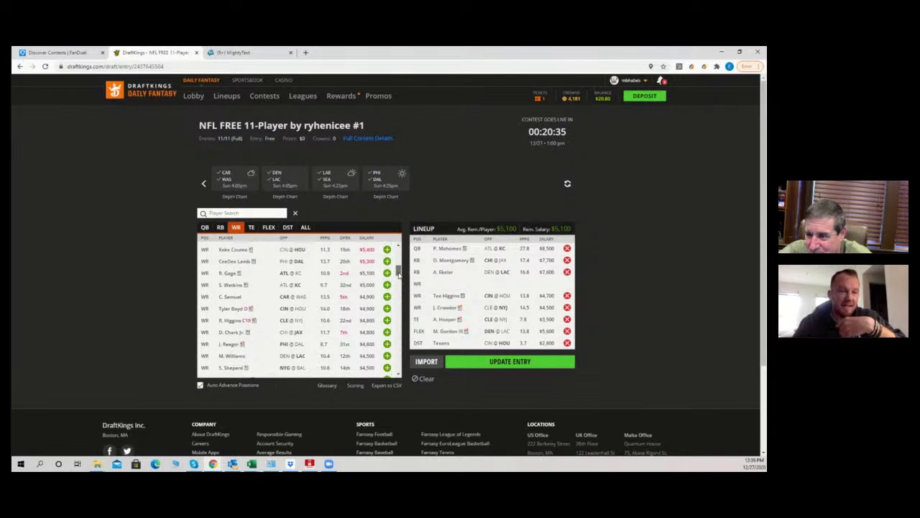
click(387, 278)
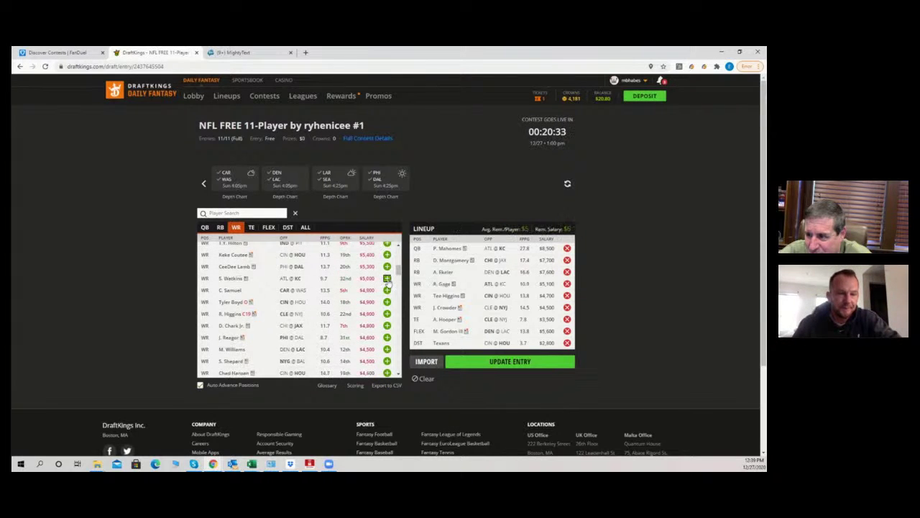
Submit the current lineup as the updated contest entry.
click(494, 363)
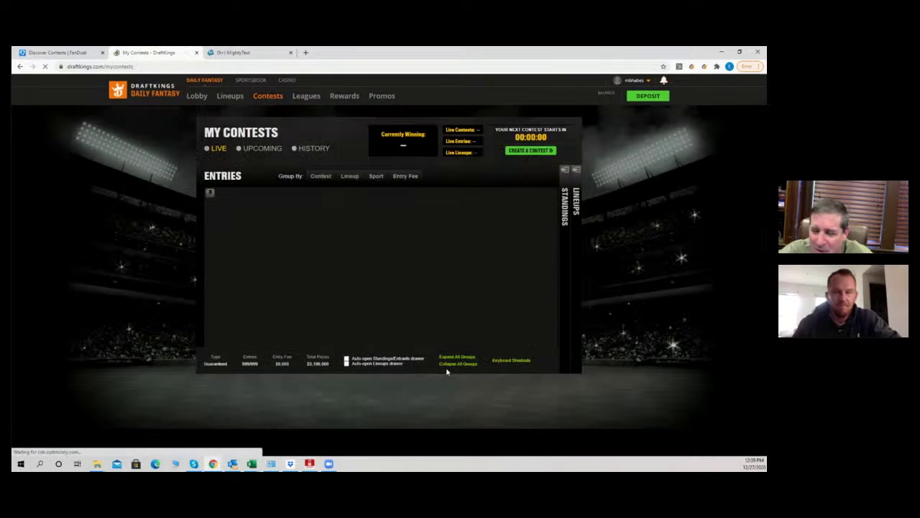